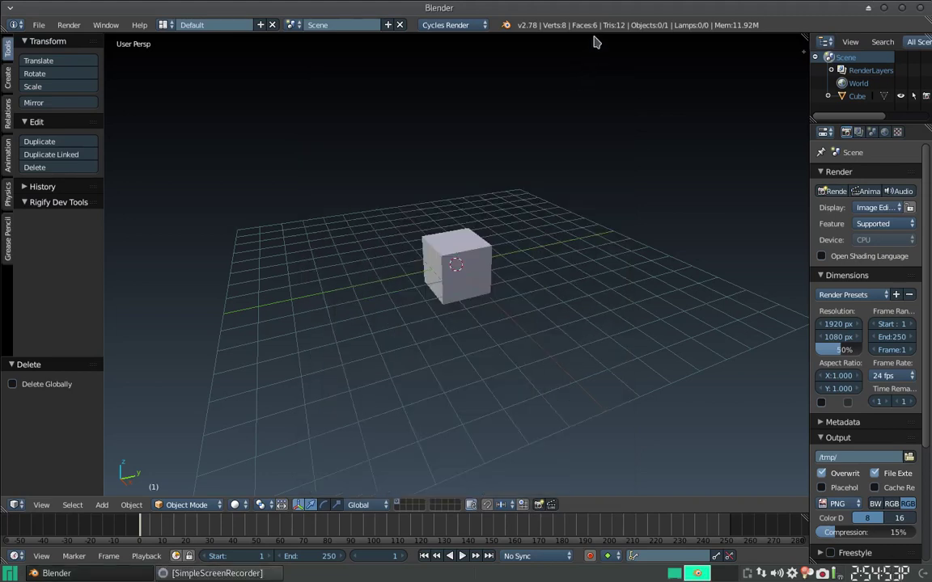
Delete the default cube so only the grid remains, and tilt the view down onto it.
scroll(419, 328, "up", 1)
scroll(443, 291, "up", 1)
scroll(465, 301, "up", 1)
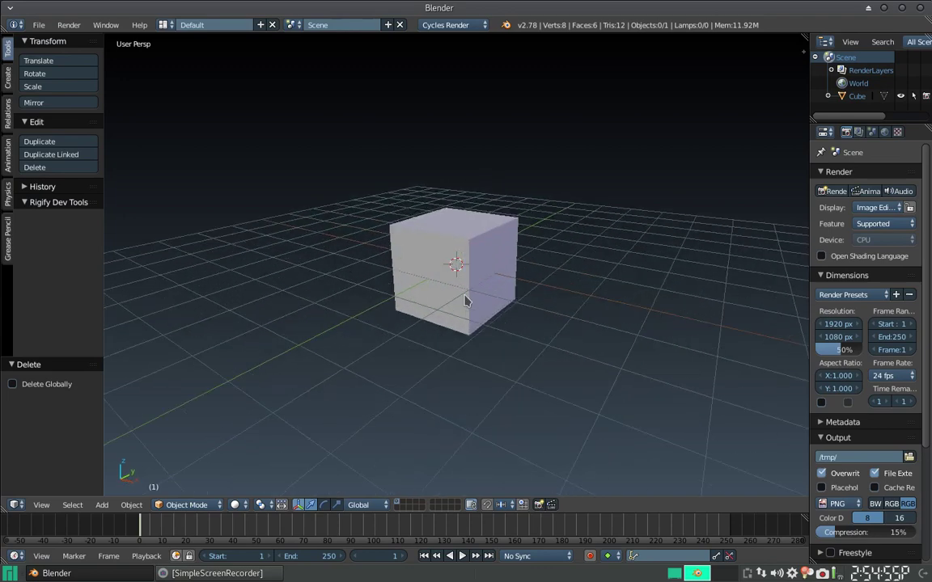
right_click(468, 300)
key("x")
left_click(506, 288)
mouse_move(508, 269)
middle_mouse_down()
mouse_move(478, 271)
mouse_move(470, 298)
mouse_move(466, 292)
mouse_move(478, 334)
mouse_move(495, 304)
middle_mouse_up()
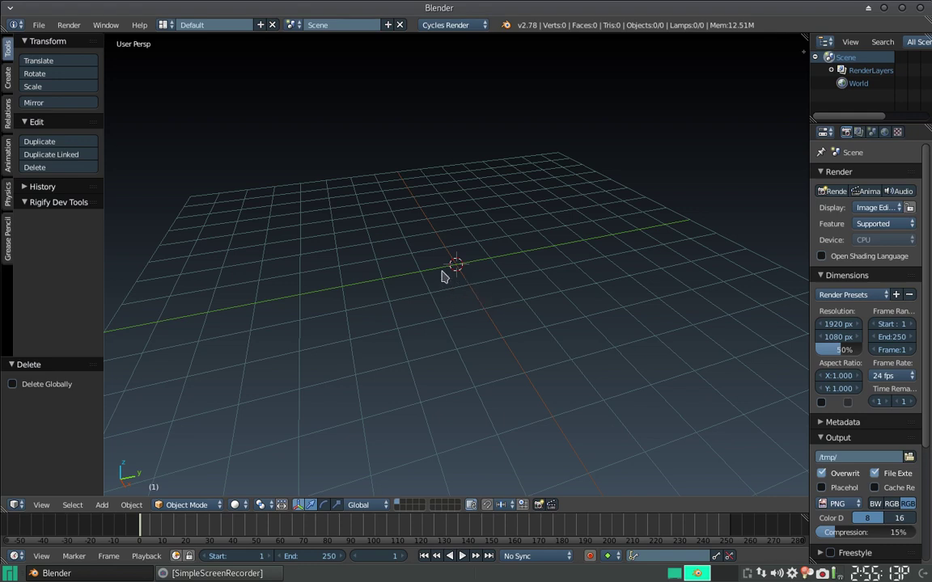
key("shift+a")
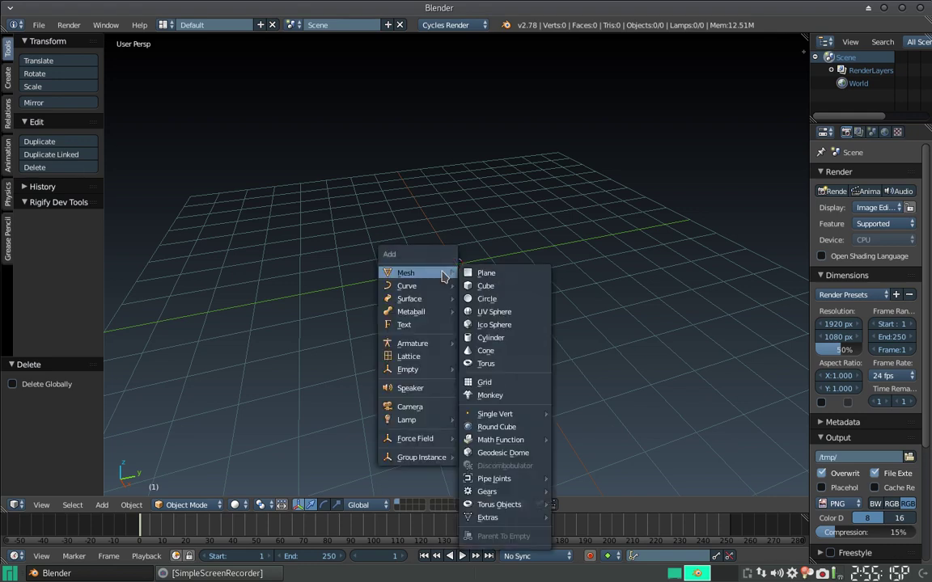
Add a mesh plane, then a UV sphere, both at the scene centre.
left_click(486, 272)
scroll(516, 289, "down", 3)
scroll(487, 280, "up", 5)
mouse_move(486, 280)
middle_mouse_down()
mouse_move(509, 303)
mouse_move(491, 266)
mouse_move(493, 307)
mouse_move(501, 276)
mouse_move(503, 287)
mouse_move(480, 288)
middle_mouse_up()
key("shift+a")
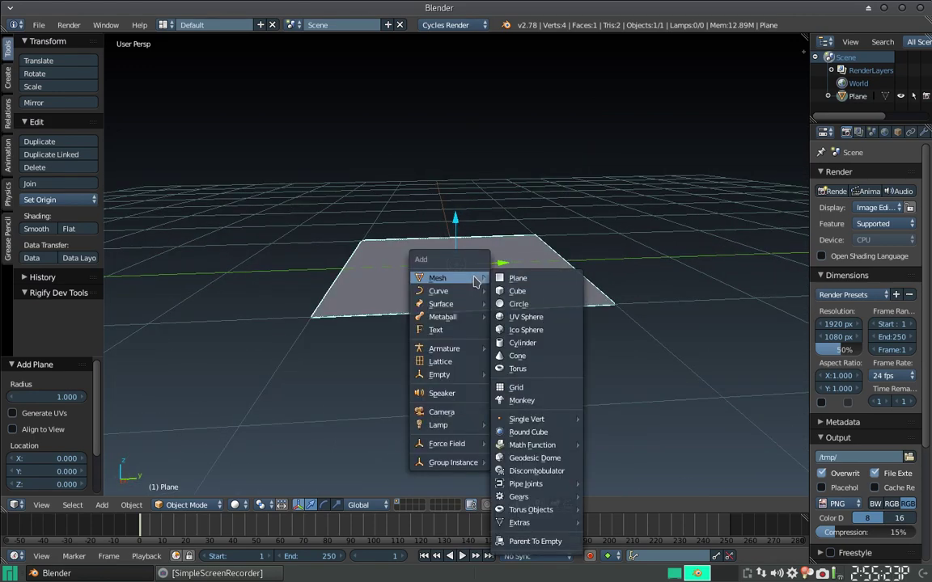
left_click(544, 317)
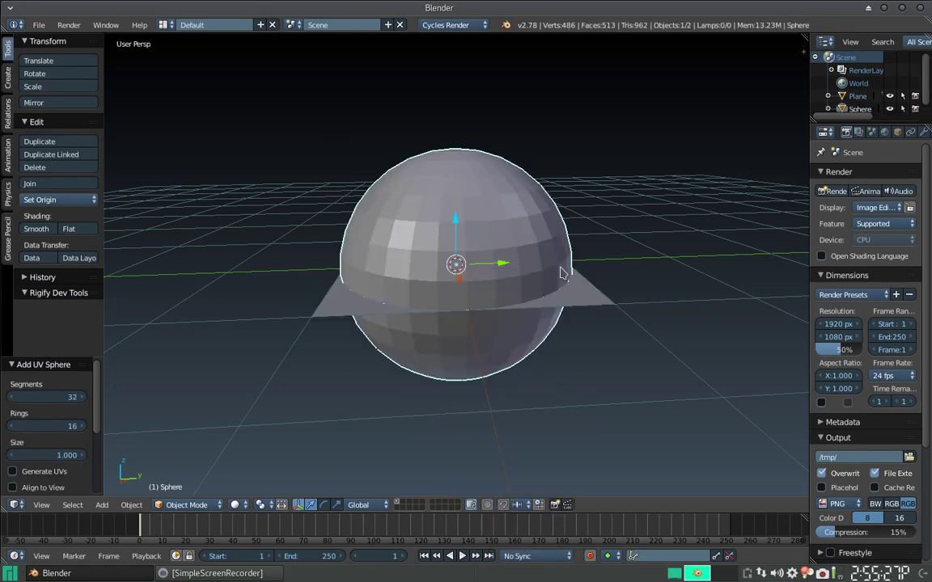
Scale the sphere down to about 0.28 and shift it along the X axis.
key("s")
left_click(476, 258)
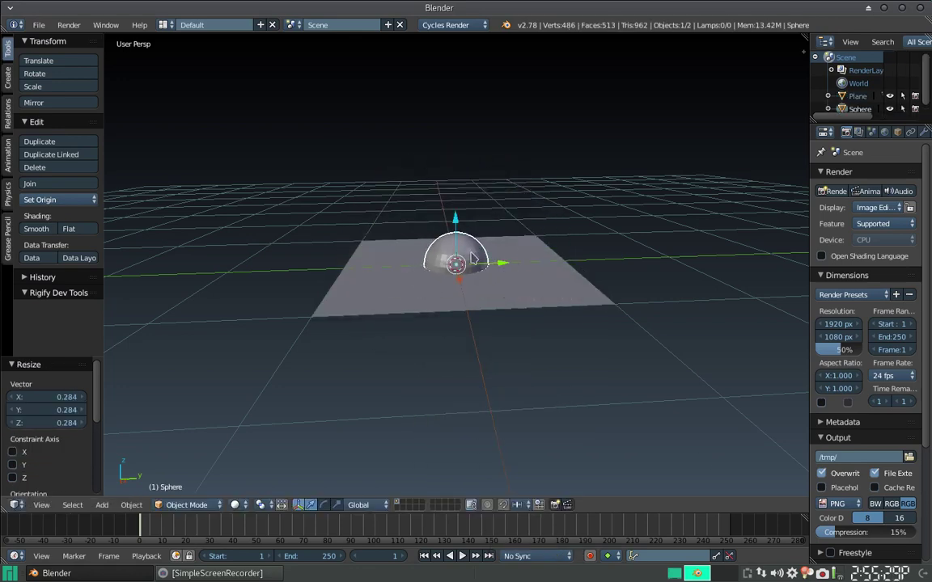
key("g")
key("Escape")
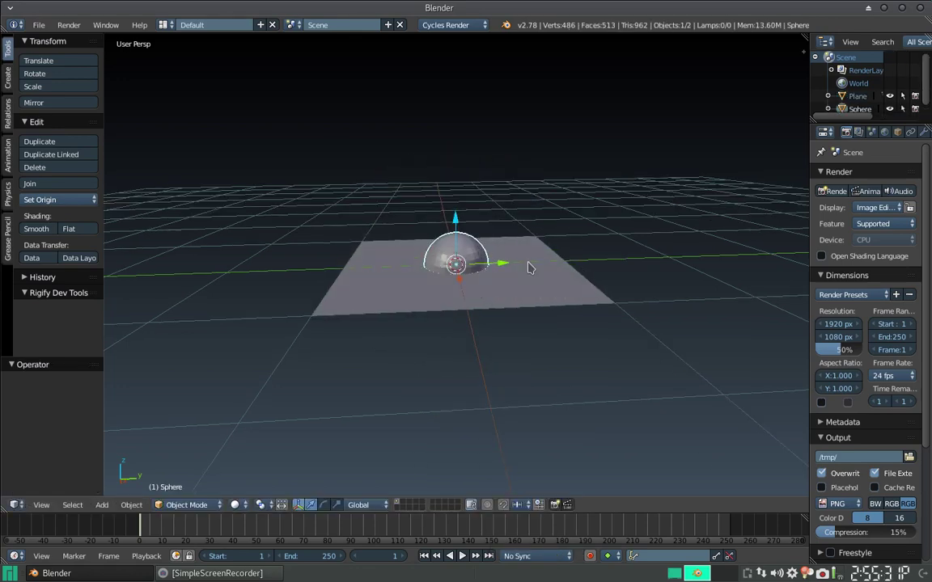
middle_click_drag(531, 268, 468, 291)
key("g")
key("x")
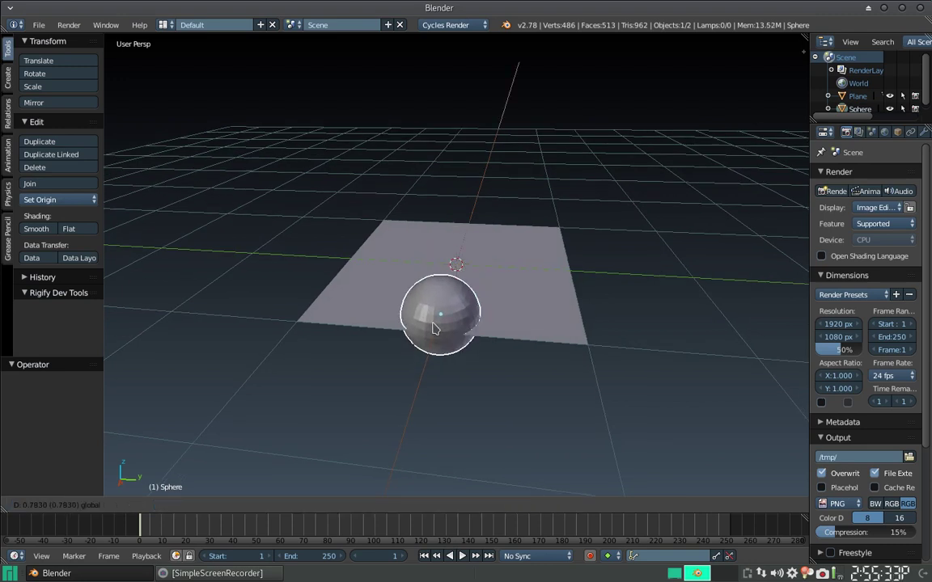
left_click(430, 336)
Reposition the sphere along the Y and X axes toward the plane's edge.
key("g")
key("x")
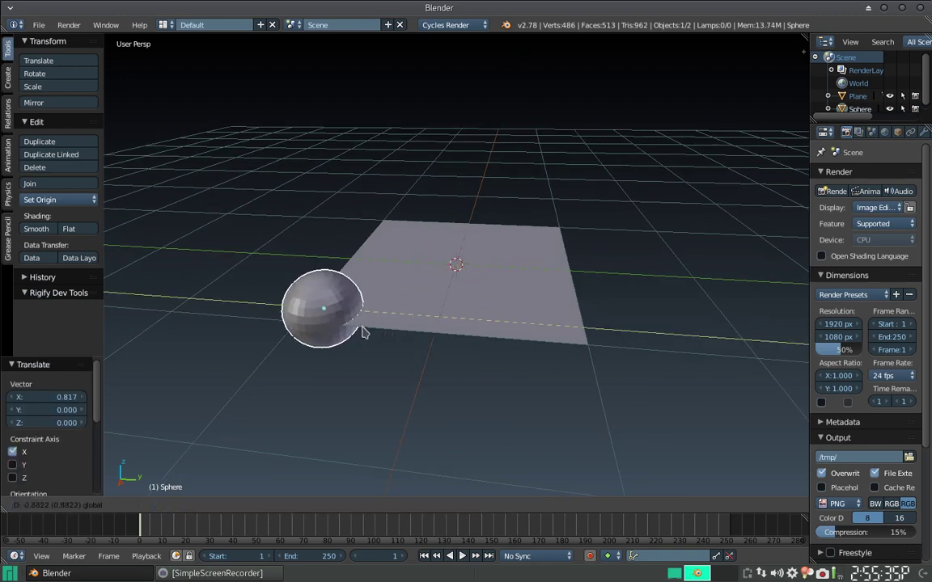
key("y")
left_click(273, 329)
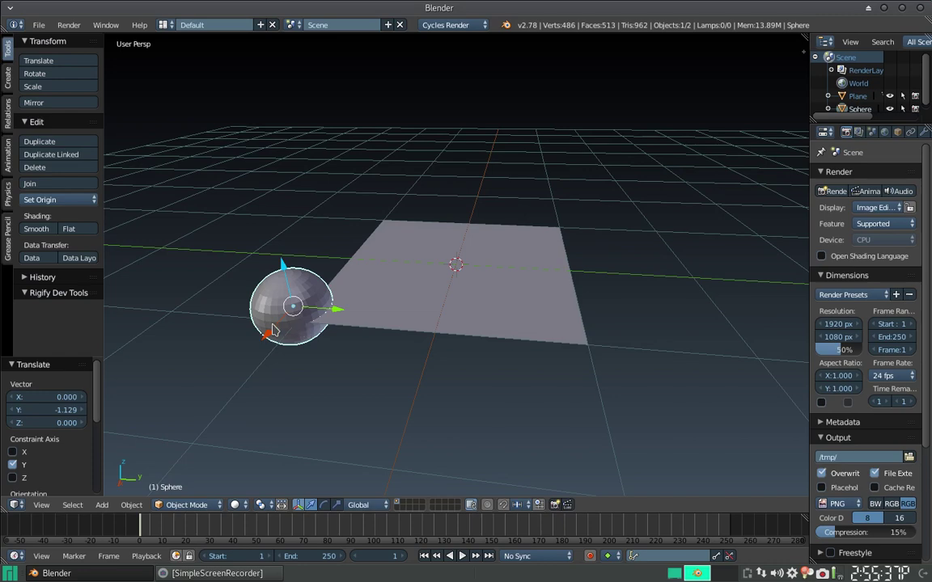
key("g")
key("x")
left_click(416, 322)
Slide the sphere along X to its final spot just beside the plane.
middle_click_drag(416, 322, 377, 287)
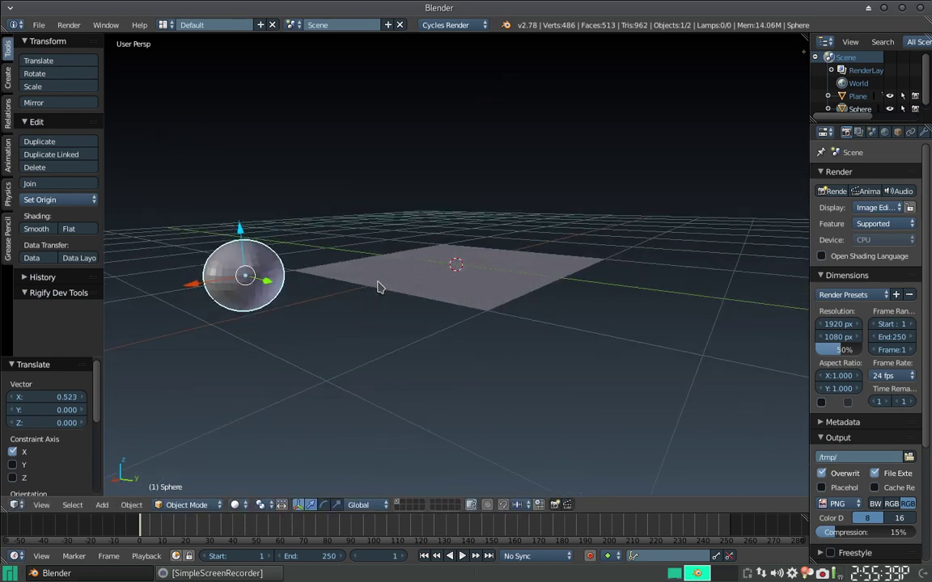
scroll(347, 298, "up", 2)
key("g")
key("x")
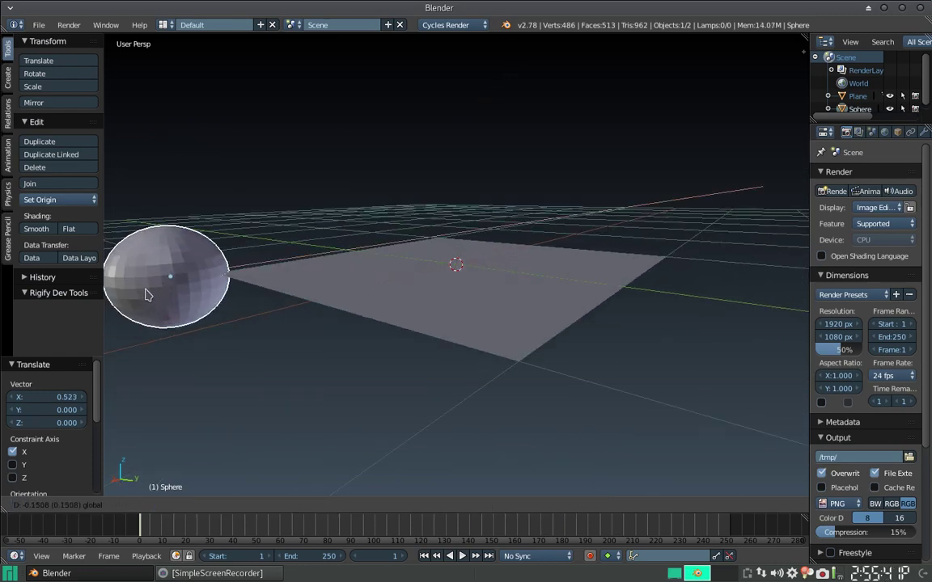
left_click(125, 308)
mouse_move(124, 307)
middle_mouse_down()
mouse_move(373, 249)
mouse_move(469, 259)
middle_mouse_up()
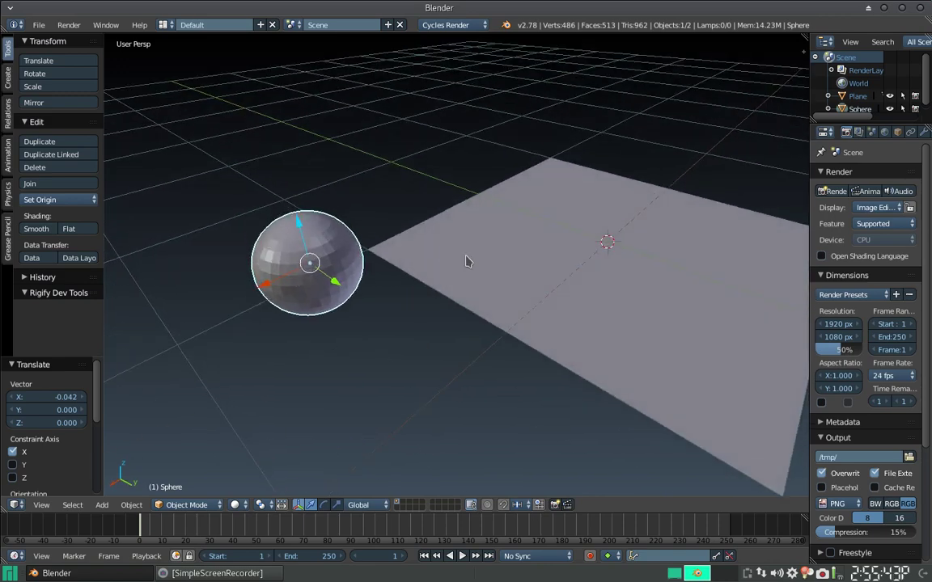
mouse_move(447, 212)
middle_mouse_down()
mouse_move(467, 260)
mouse_move(479, 264)
middle_mouse_up()
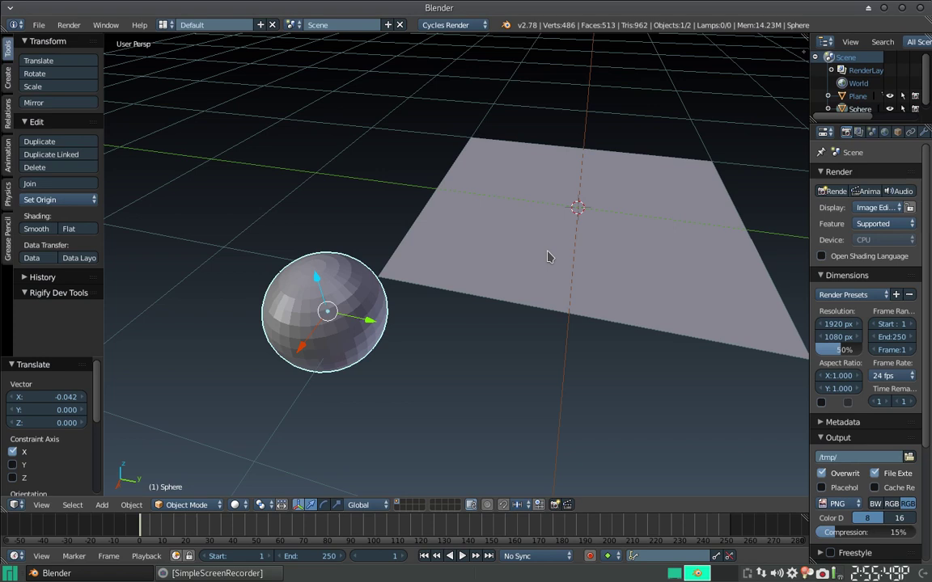
Add a Child Of constraint to the sphere with Plane as its target, then select the plane.
right_click(513, 254)
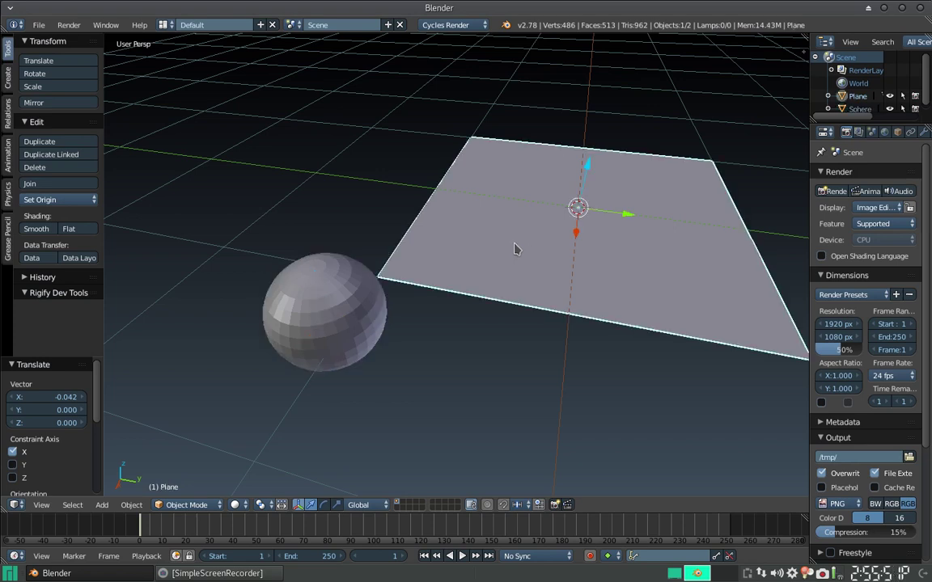
right_click(317, 257)
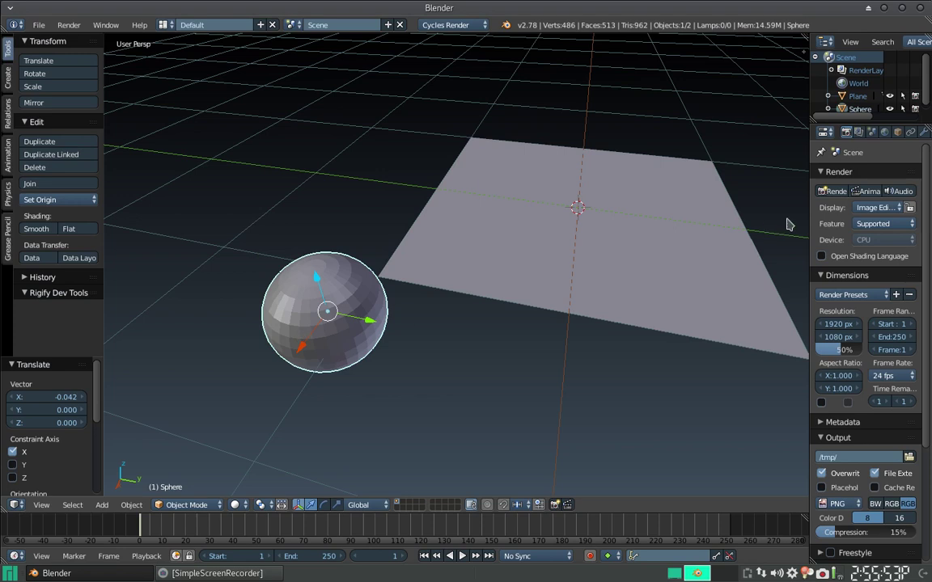
left_click(910, 132)
left_click(857, 176)
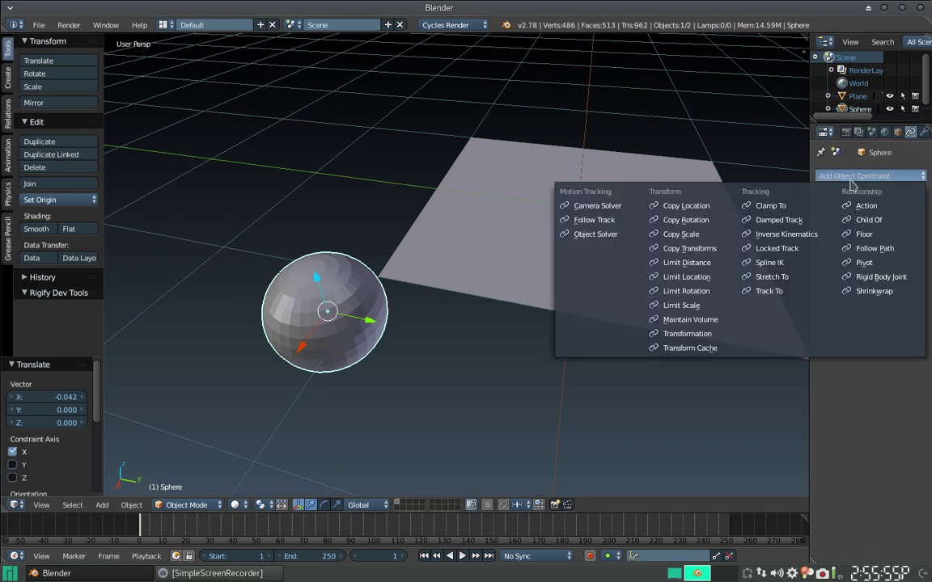
left_click(886, 228)
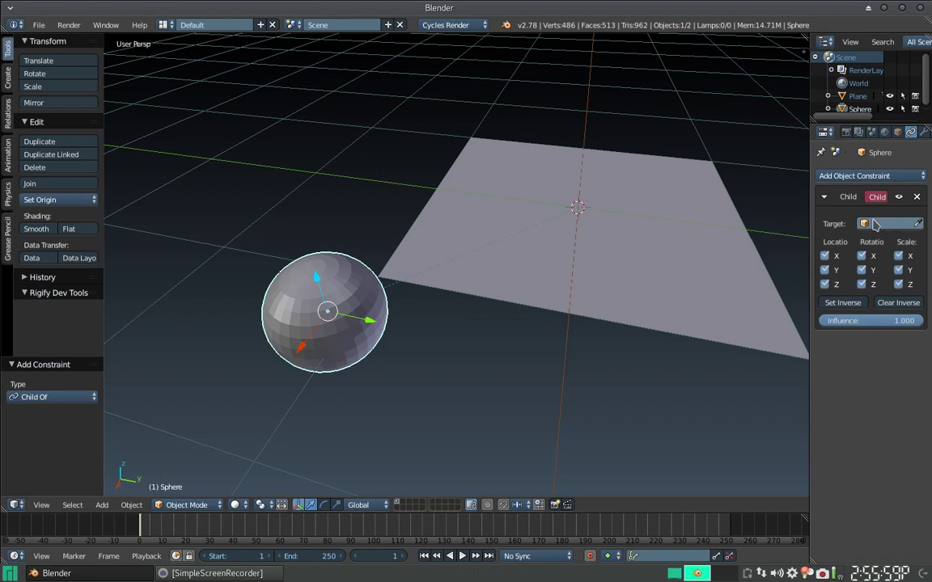
left_click(883, 224)
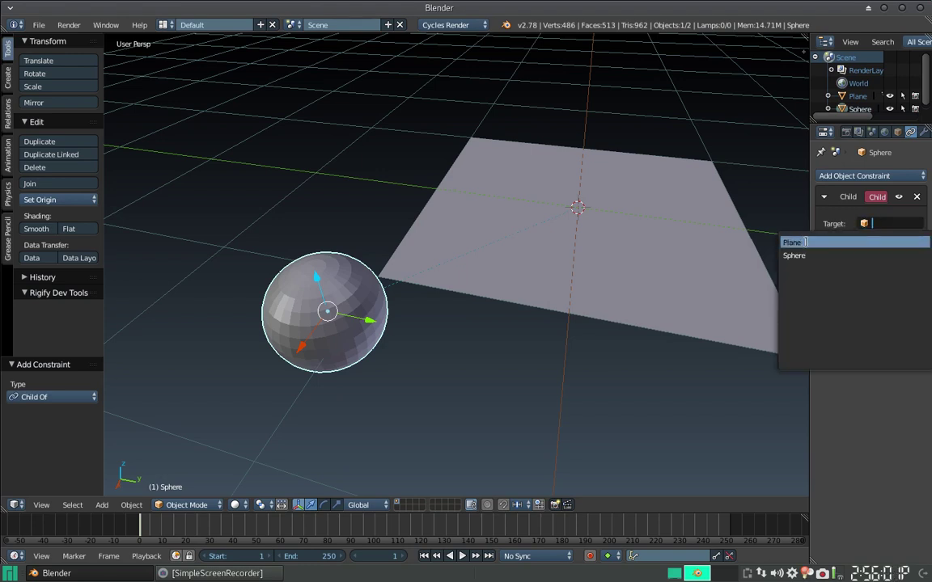
left_click(805, 241)
scroll(566, 258, "down", 2)
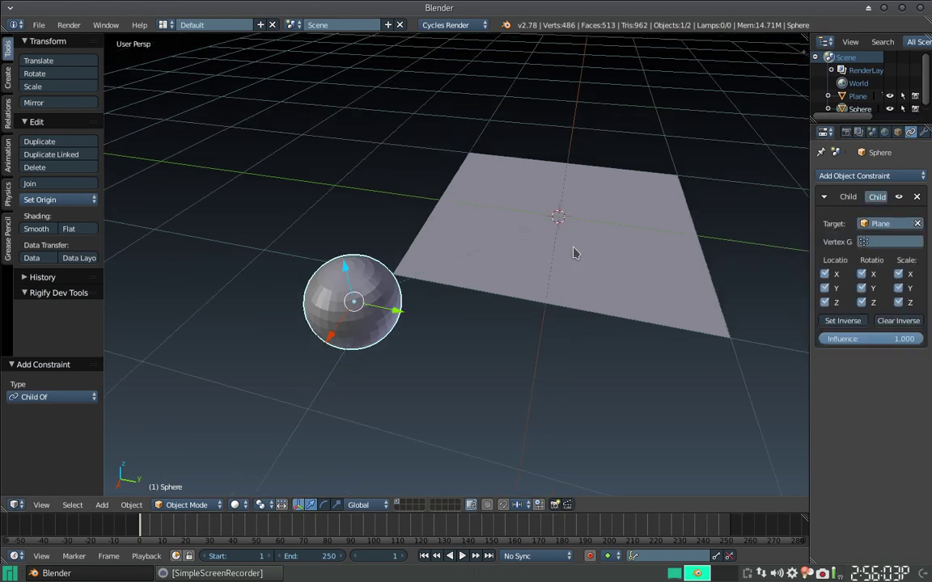
scroll(570, 238, "down", 2)
right_click(565, 224)
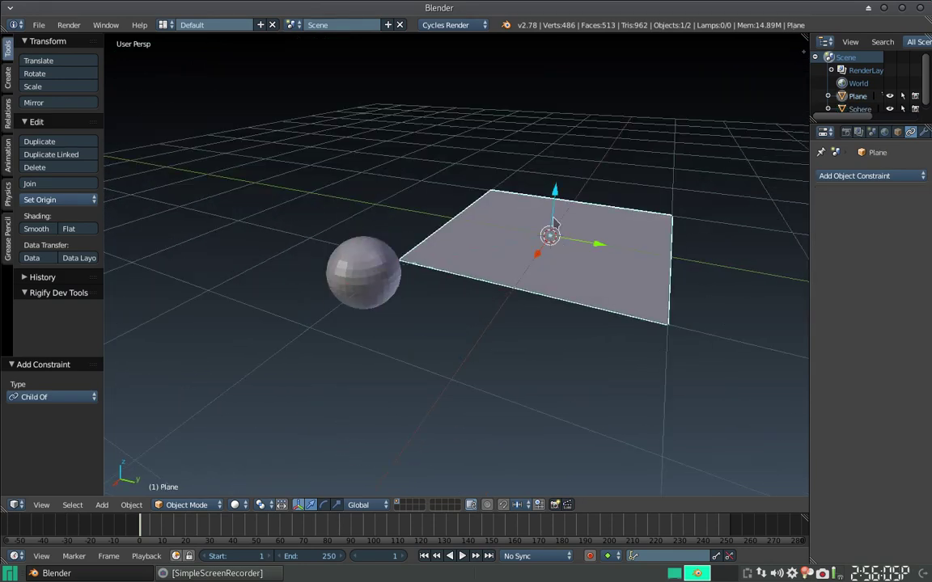
key("g")
key("z")
left_click(534, 160)
middle_click_drag(517, 162, 558, 167)
scroll(493, 254, "up", 2)
scroll(364, 235, "up", 3)
key("Tab")
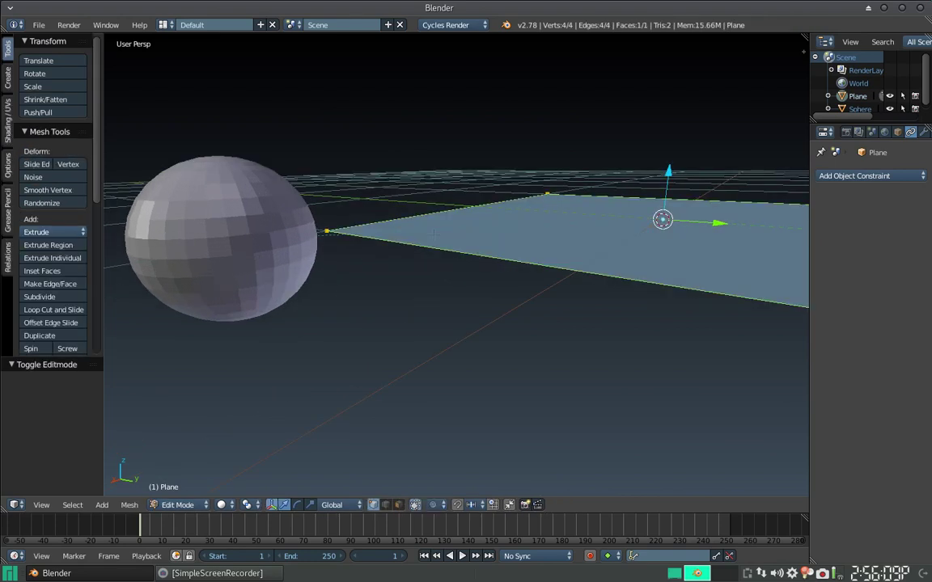
right_click(326, 229)
key("g")
key("z")
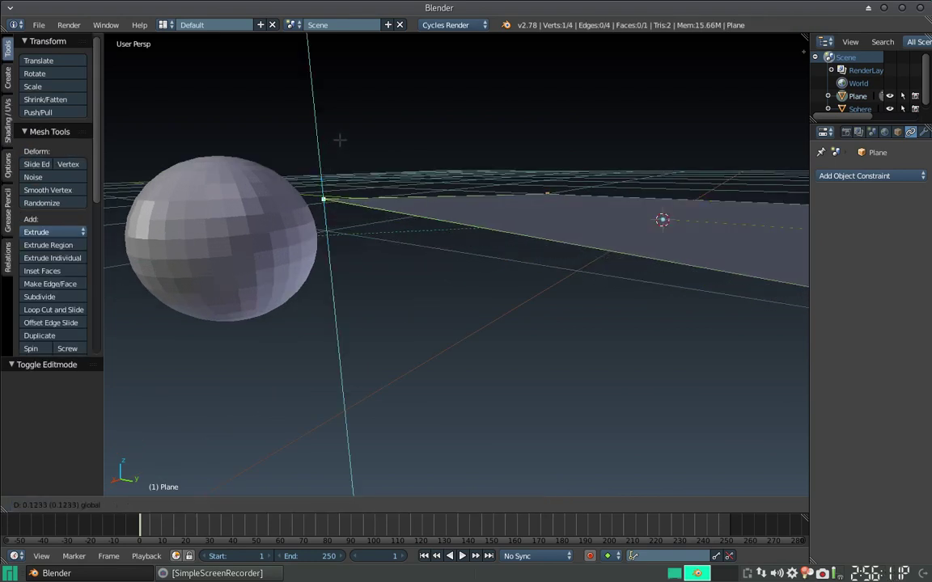
left_click(351, 115)
key("ctrl+z")
key("Tab")
scroll(502, 225, "down", 3)
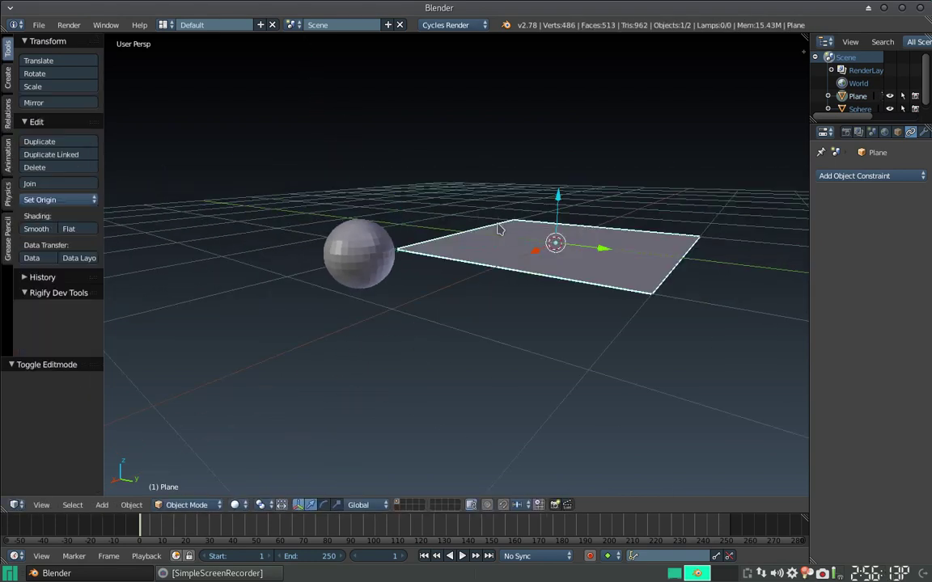
key("r")
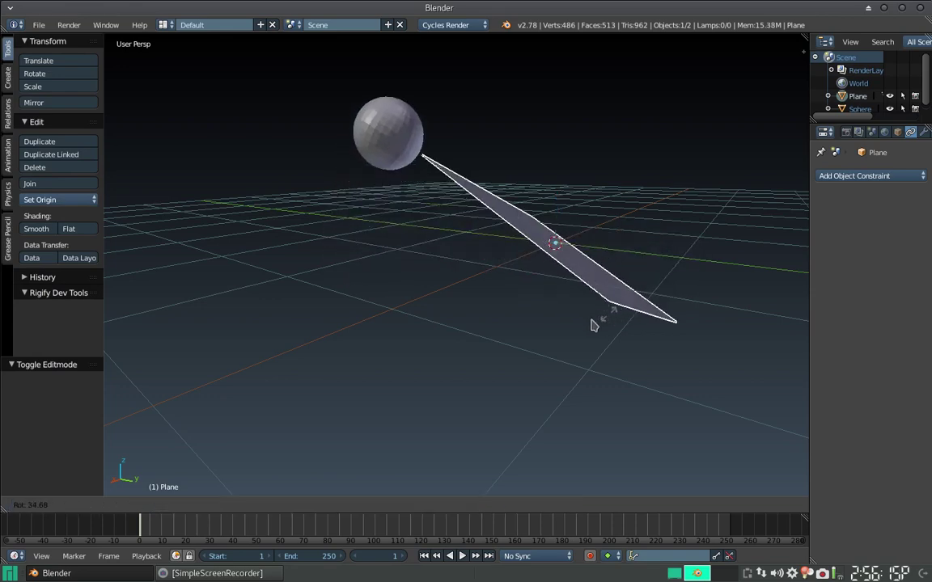
key("Escape")
middle_click_drag(536, 277, 543, 306)
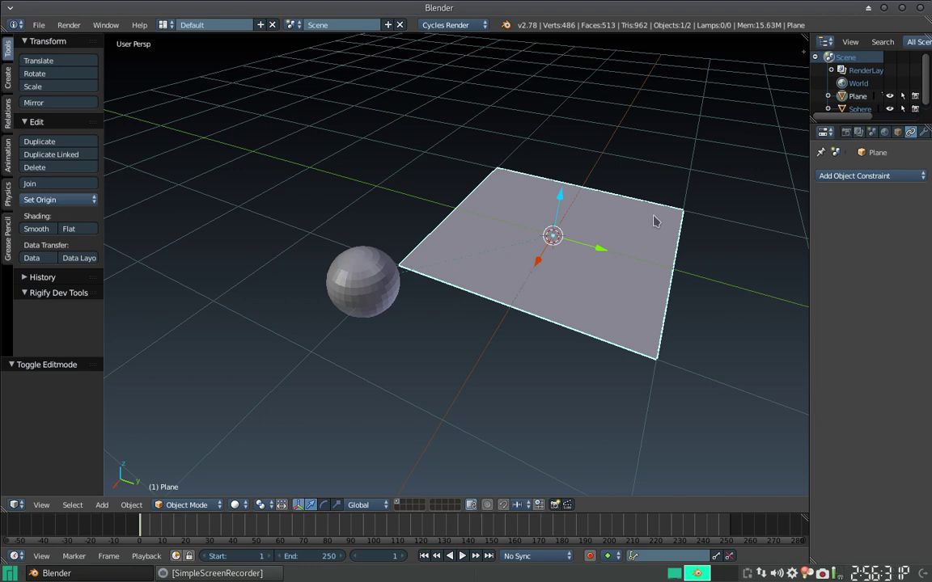
right_click(356, 296)
Remove the sphere's Child Of constraint and select the plane.
left_click(917, 197)
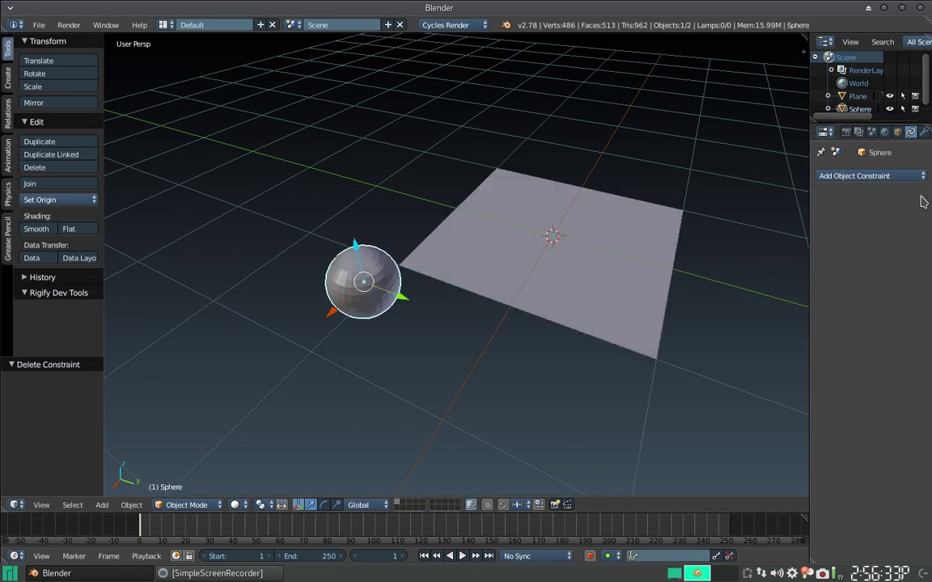
scroll(540, 251, "up", 5)
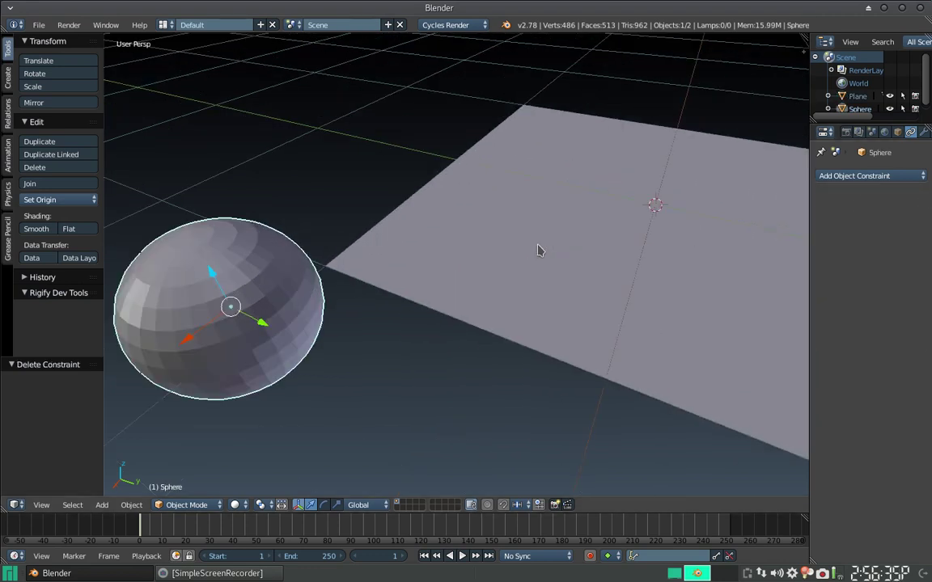
right_click(484, 241)
scroll(545, 217, "down", 4)
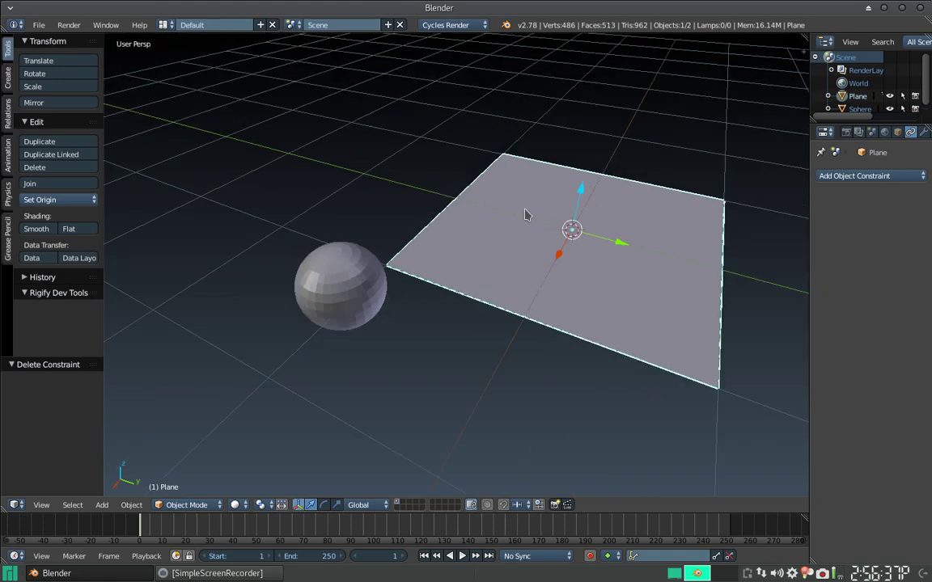
mouse_move(545, 217)
middle_mouse_down()
mouse_move(526, 225)
mouse_move(553, 189)
mouse_move(574, 235)
middle_mouse_up()
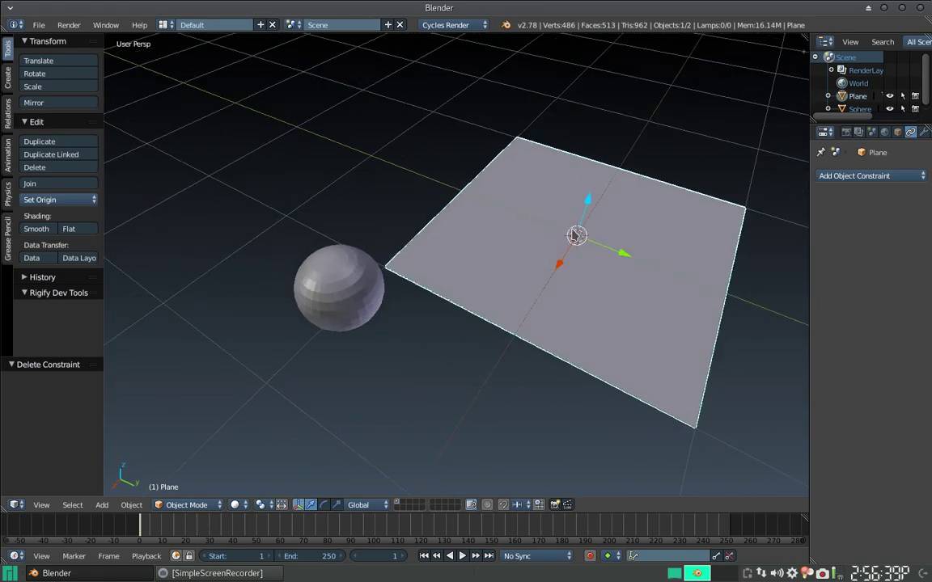
Put the plane into Edit Mode and zoom in on its corner nearest the sphere.
key("Tab")
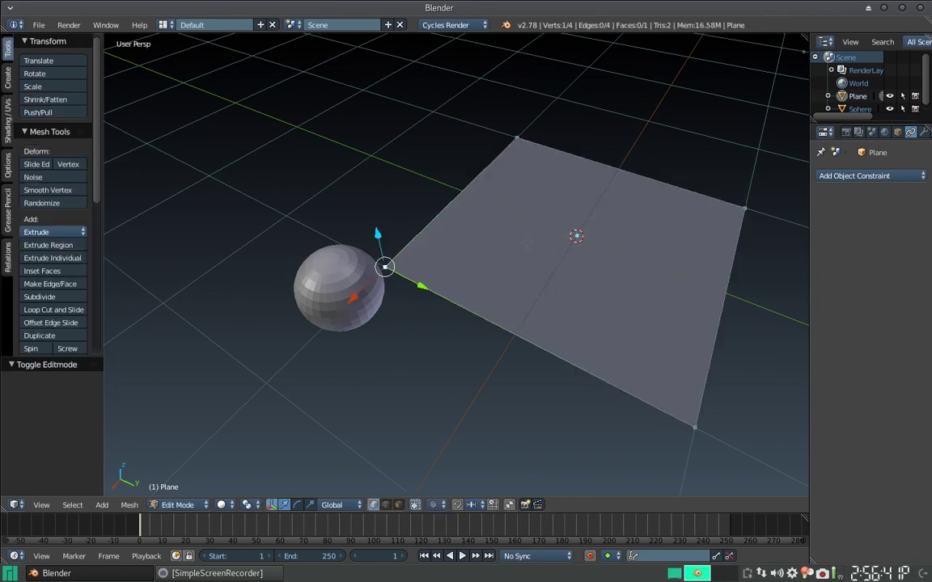
scroll(444, 266, "up", 4)
scroll(284, 269, "down", 3)
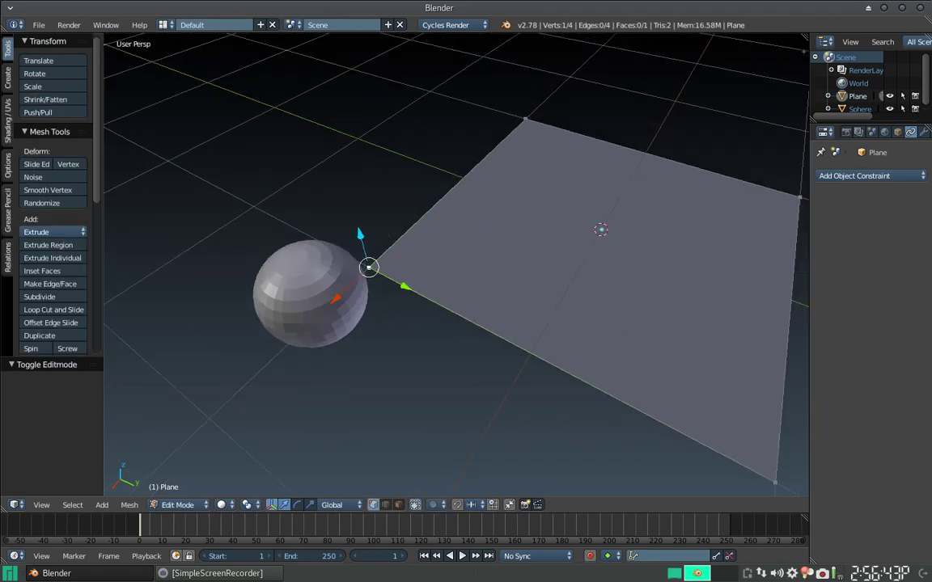
scroll(466, 264, "up", 2)
scroll(466, 264, "up", 2)
scroll(223, 242, "down", 2)
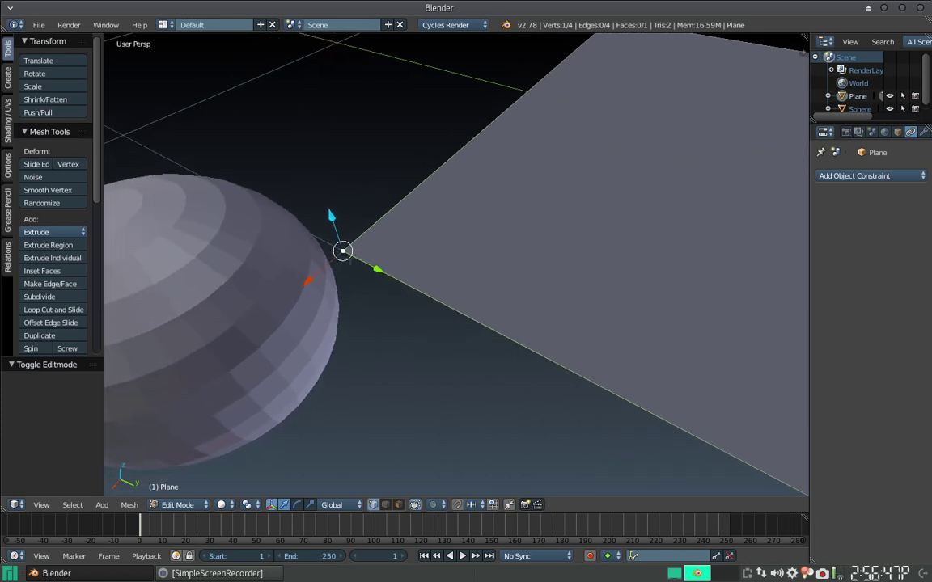
scroll(223, 243, "down", 2)
scroll(477, 263, "down", 2)
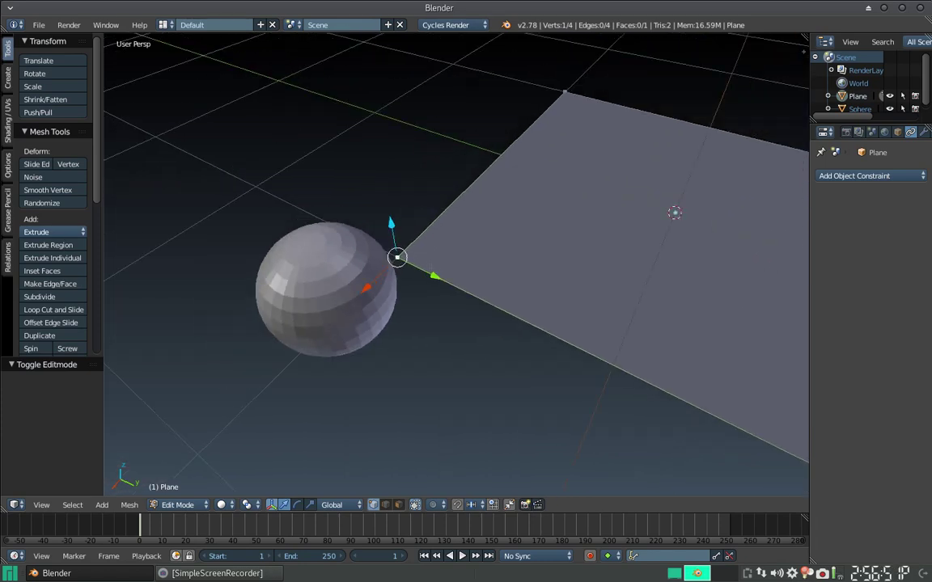
Assign that corner vertex to a new vertex group, weight 1.000, and view the mesh data.
key("ctrl+g")
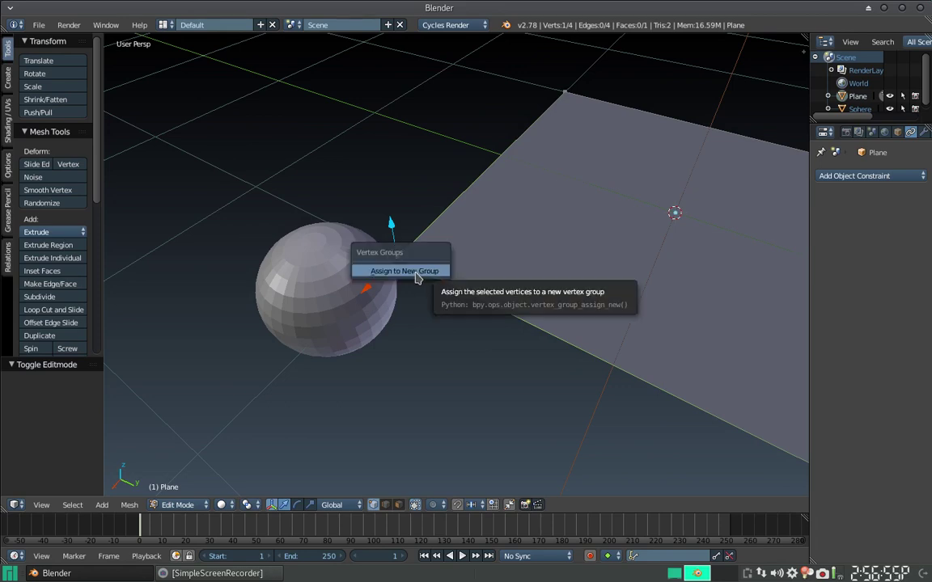
left_click(427, 275)
scroll(403, 308, "down", 3)
scroll(403, 308, "down", 3)
scroll(475, 262, "up", 3)
scroll(475, 263, "down", 2)
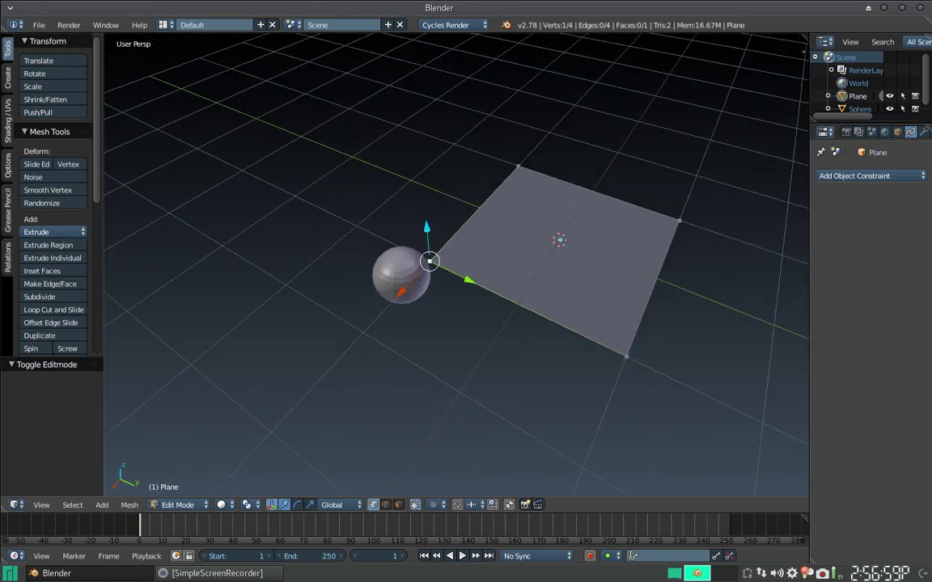
scroll(871, 134, "down", 3)
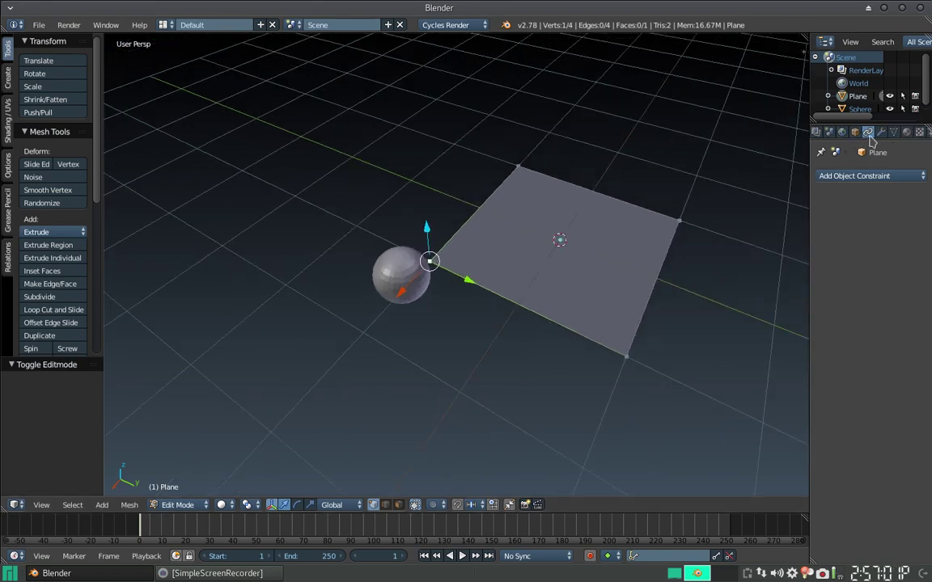
left_click(894, 131)
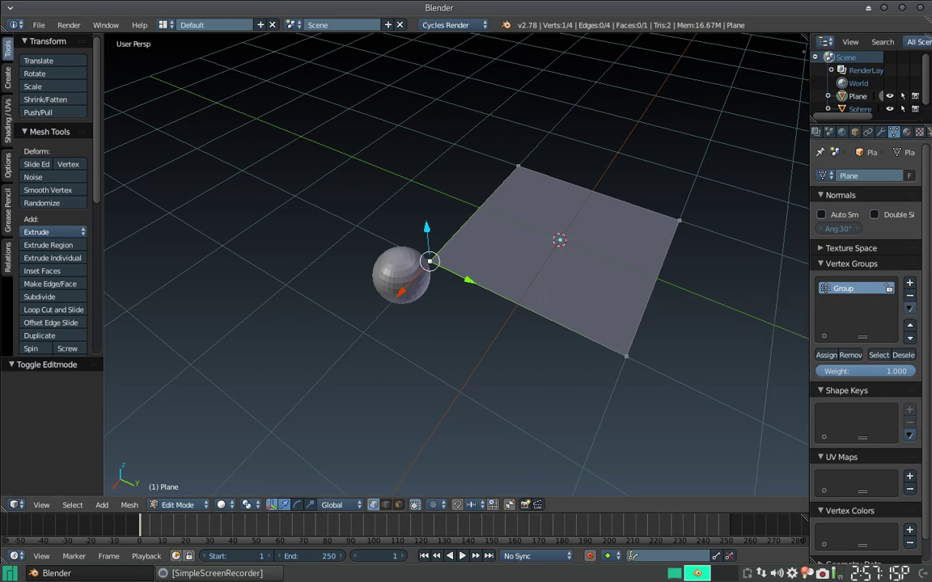
Return the plane to Object Mode and nudge it up along Z.
scroll(488, 270, "up", 3)
scroll(489, 269, "down", 4)
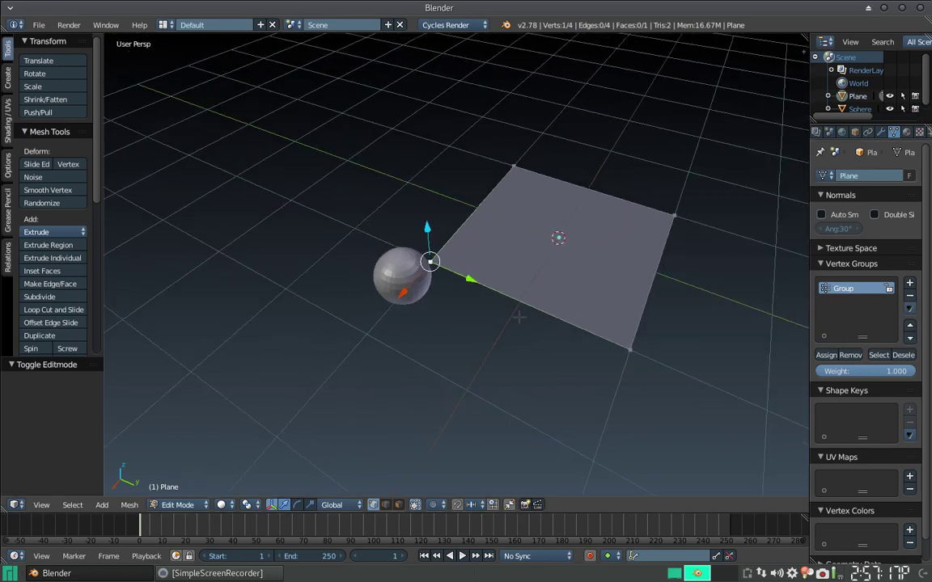
middle_click_drag(488, 243, 489, 270)
scroll(488, 269, "up", 2)
key("Tab")
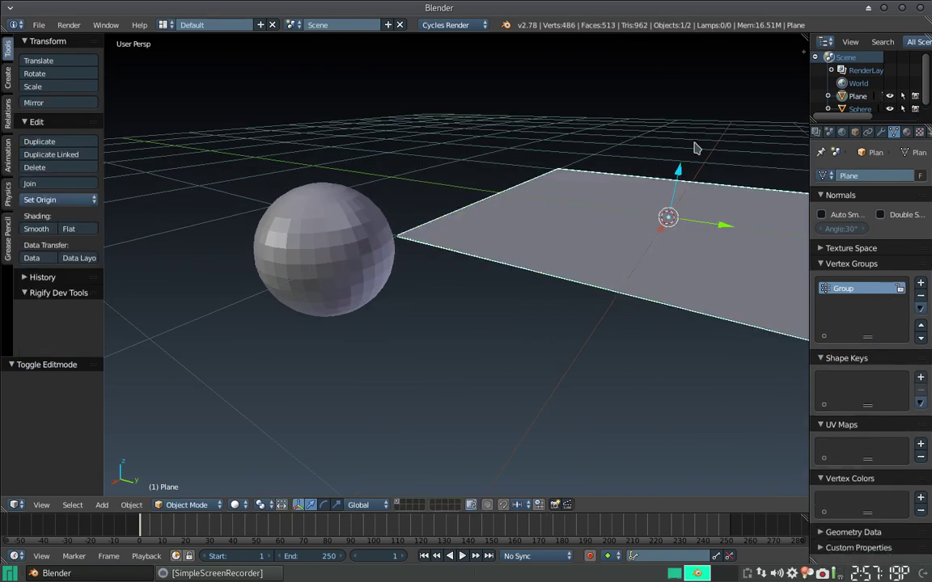
left_click_drag(685, 171, 669, 183)
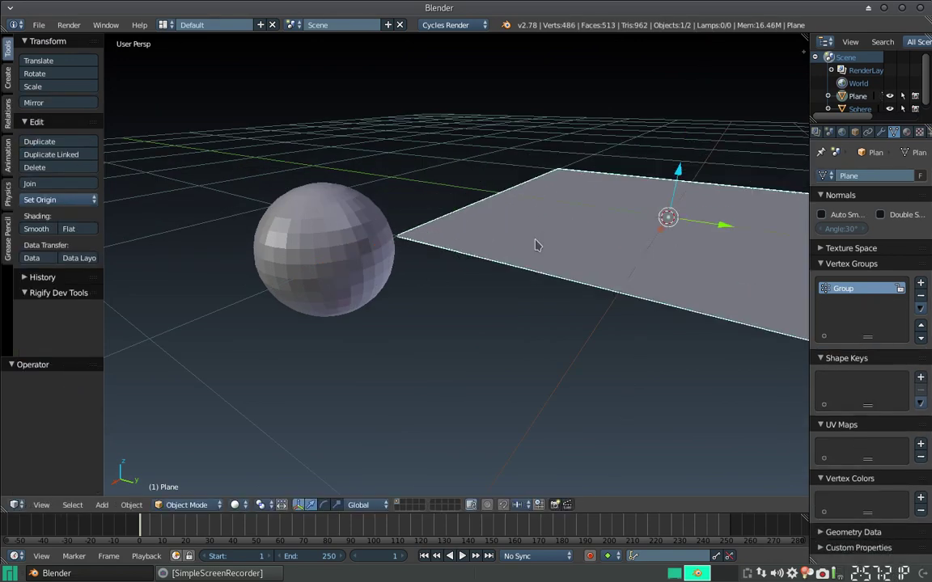
scroll(483, 212, "down", 3)
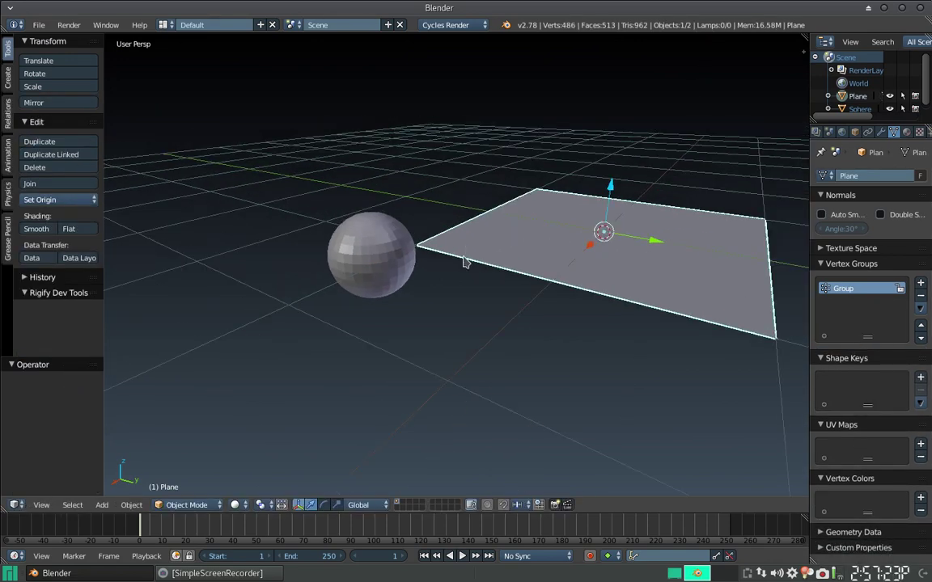
Test-lift the plane's corner vertex by the sphere, then return to Object Mode and select the sphere.
key("Tab")
right_click(417, 243)
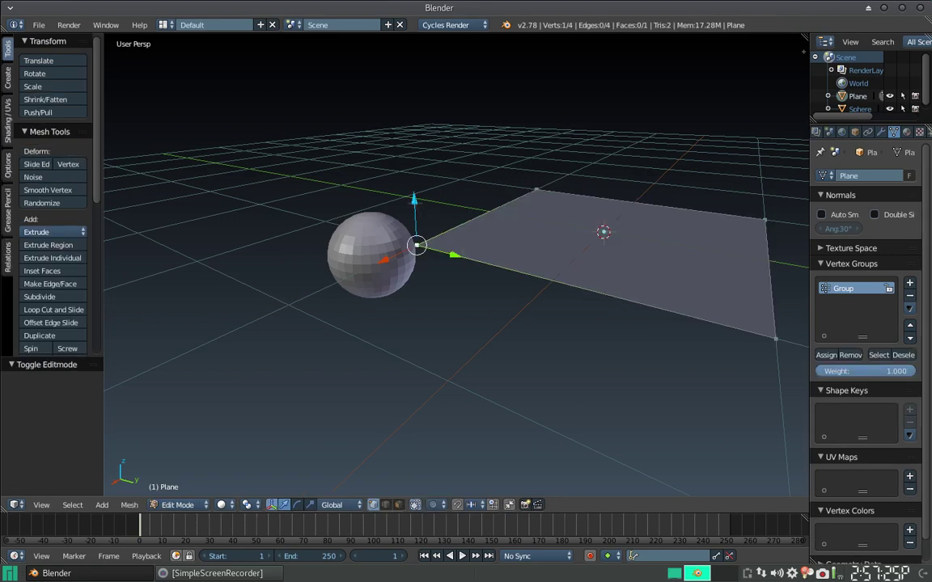
left_click_drag(413, 212, 418, 218)
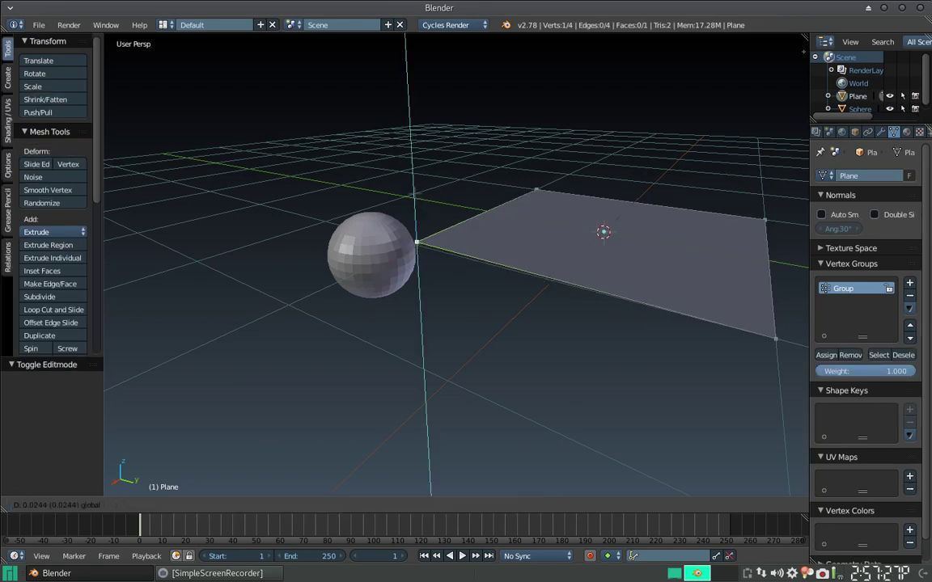
key("Tab")
right_click(343, 231)
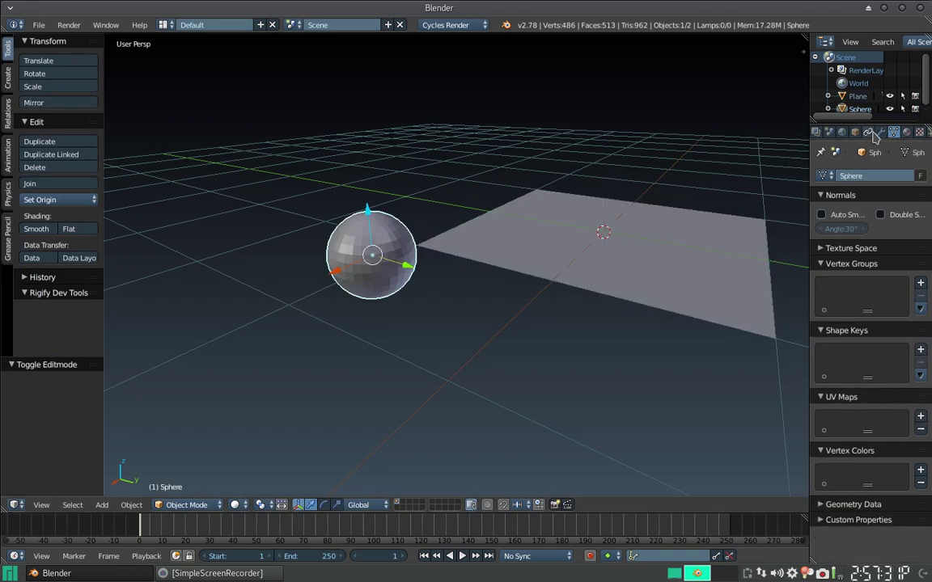
Add a Child Of constraint on the sphere with Target Plane and Vertex Group 'Group'.
left_click(868, 131)
left_click(860, 177)
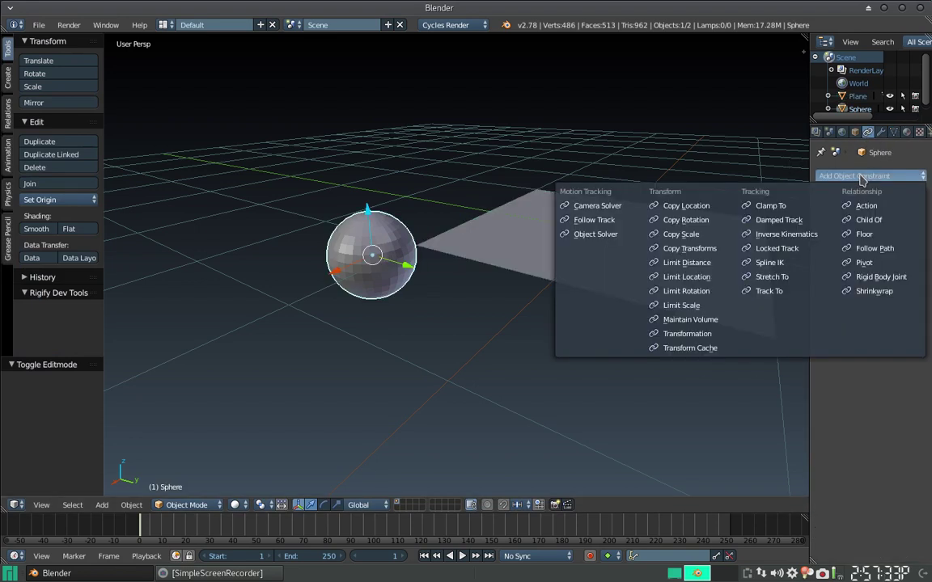
left_click(867, 220)
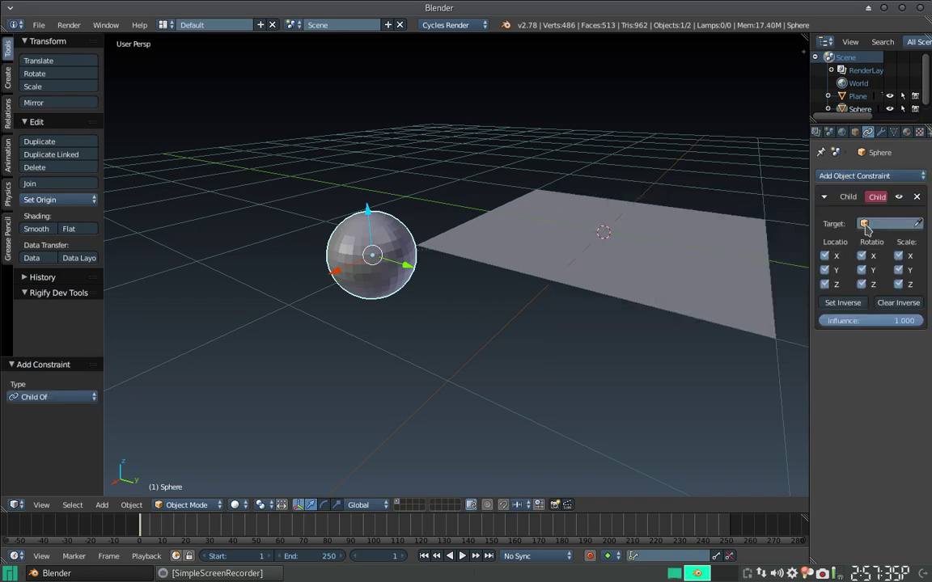
left_click(870, 223)
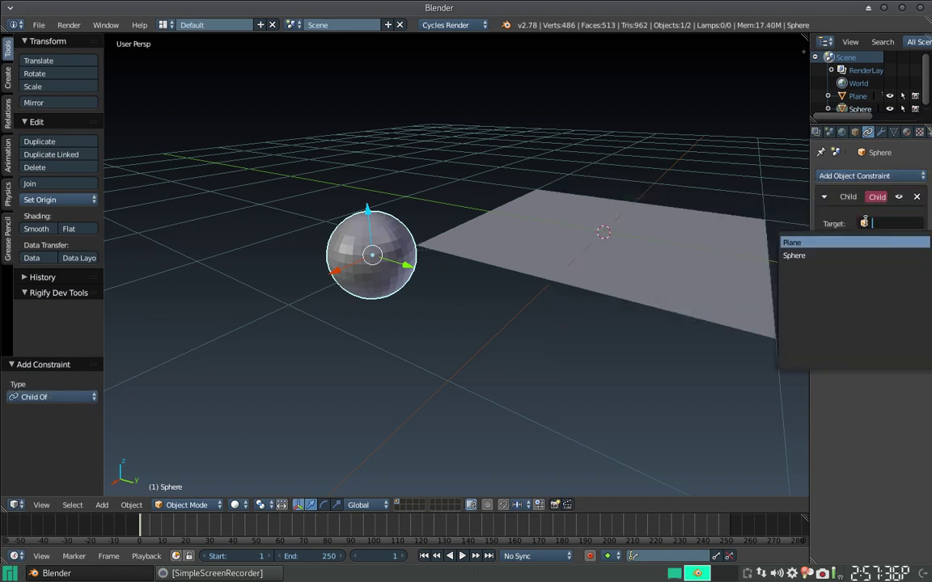
left_click(809, 242)
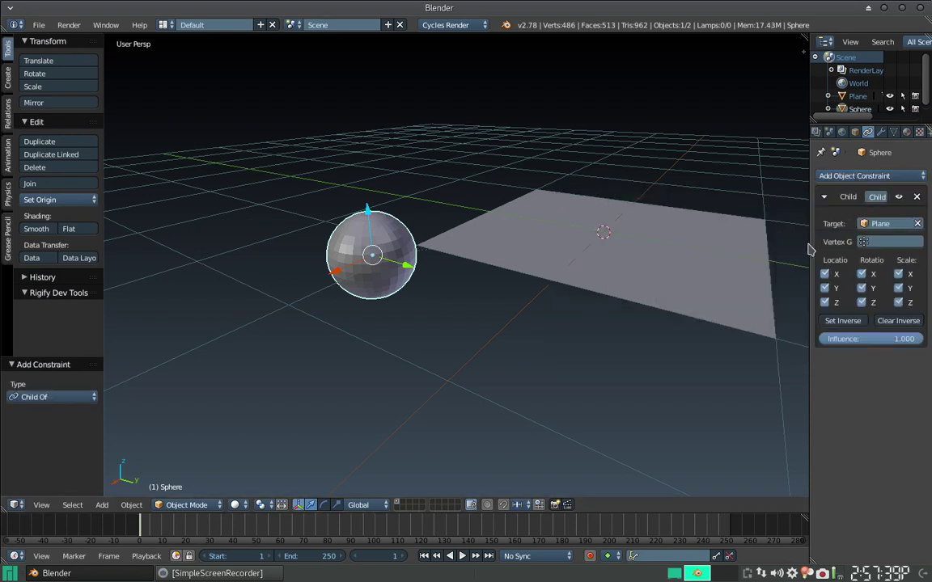
left_click(864, 242)
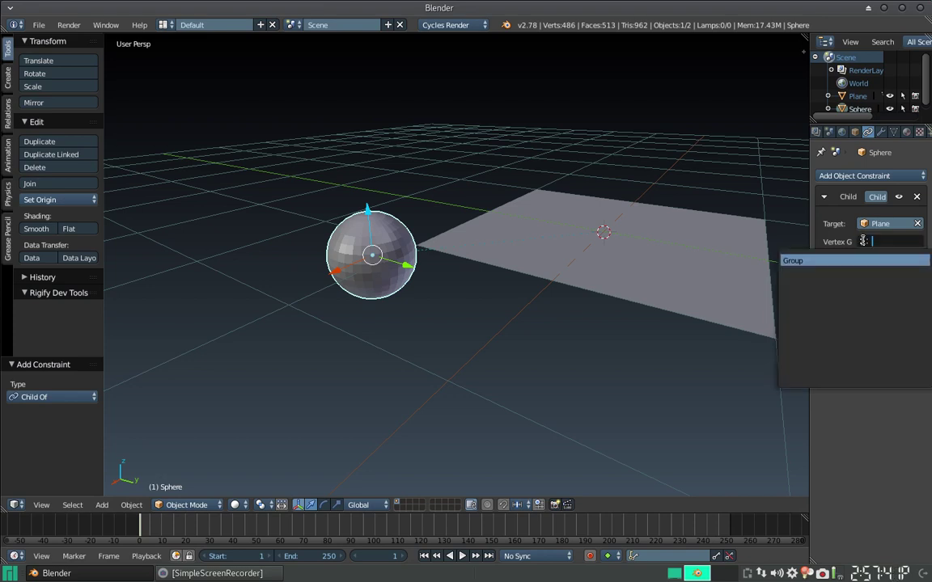
left_click(796, 261)
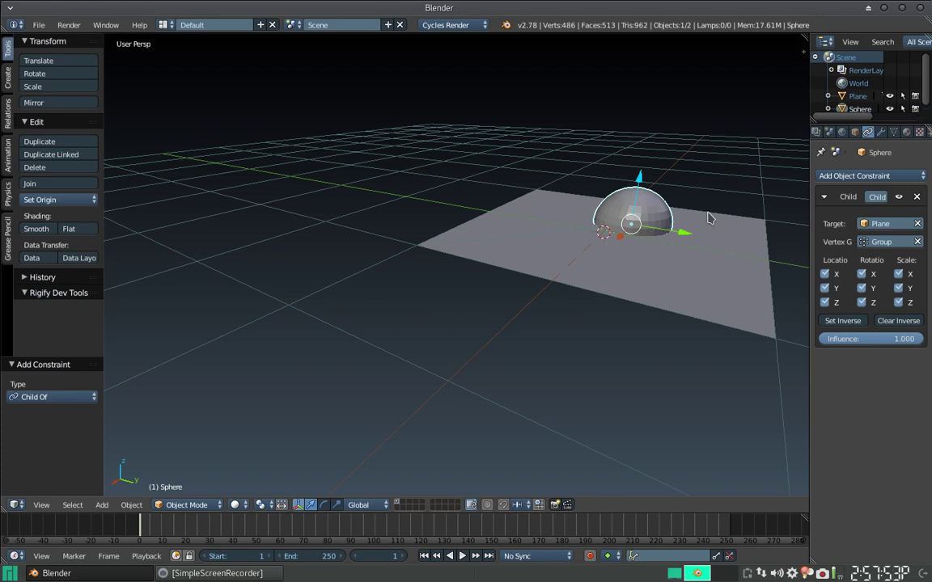
mouse_move(708, 219)
middle_mouse_down()
mouse_move(638, 273)
mouse_move(653, 226)
mouse_move(681, 190)
mouse_move(616, 164)
mouse_move(619, 227)
mouse_move(643, 269)
mouse_move(671, 274)
mouse_move(638, 239)
mouse_move(642, 216)
mouse_move(653, 234)
mouse_move(623, 171)
middle_mouse_up()
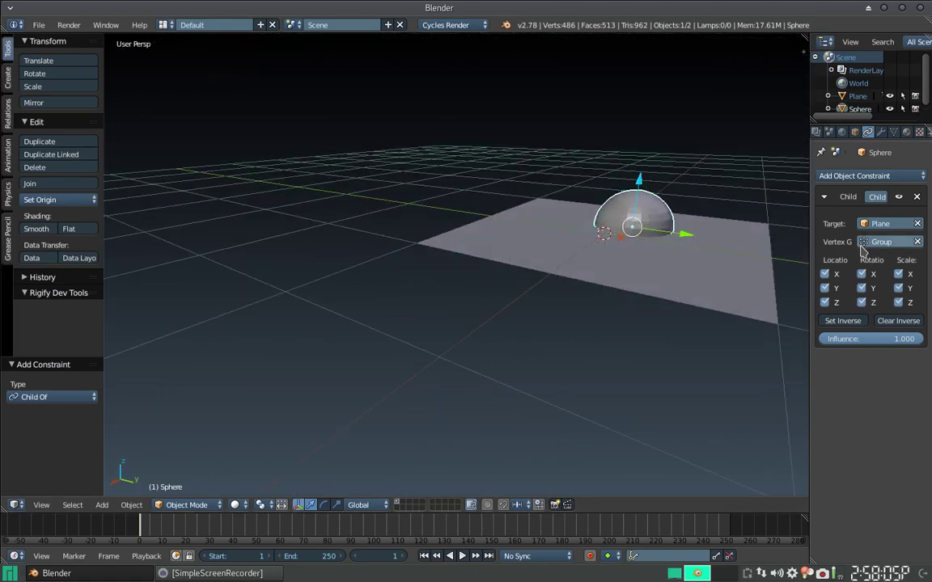
mouse_move(501, 233)
middle_mouse_down()
mouse_move(526, 245)
mouse_move(544, 285)
middle_mouse_up()
mouse_move(555, 312)
middle_mouse_down()
mouse_move(543, 232)
mouse_move(448, 263)
middle_mouse_up()
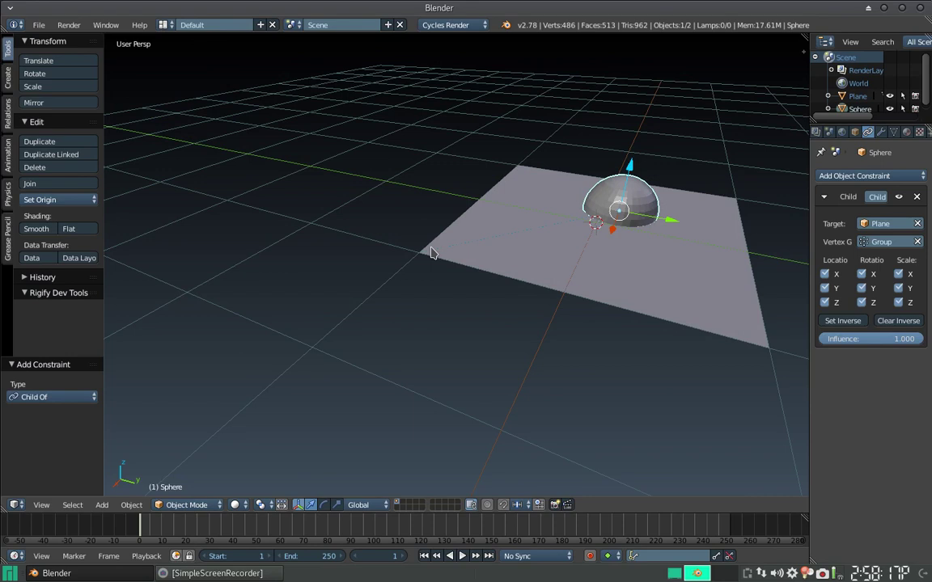
key("Tab")
Select the plane and test a vertical lift of a corner vertex, then undo it.
key("Tab")
right_click(431, 253)
key("Tab")
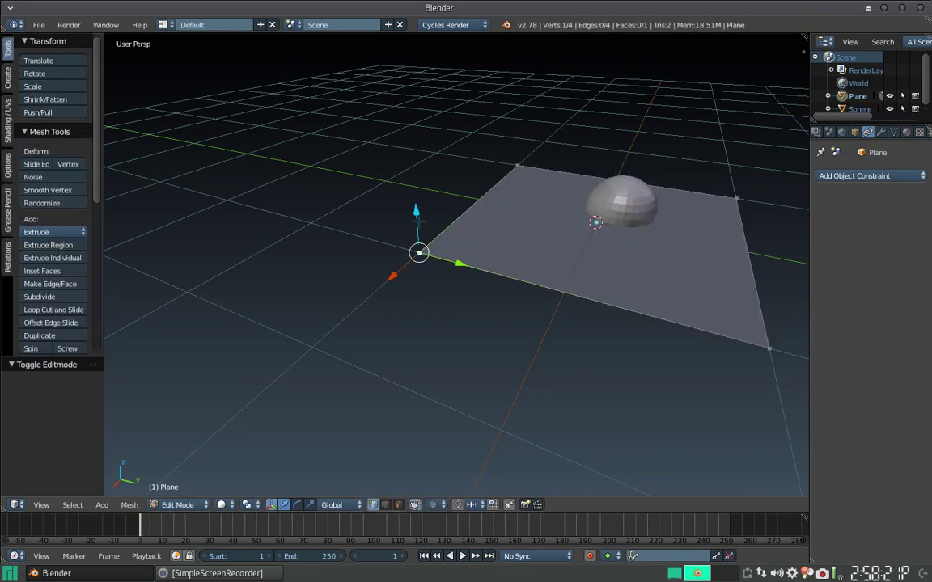
key("g")
key("z")
key("Return")
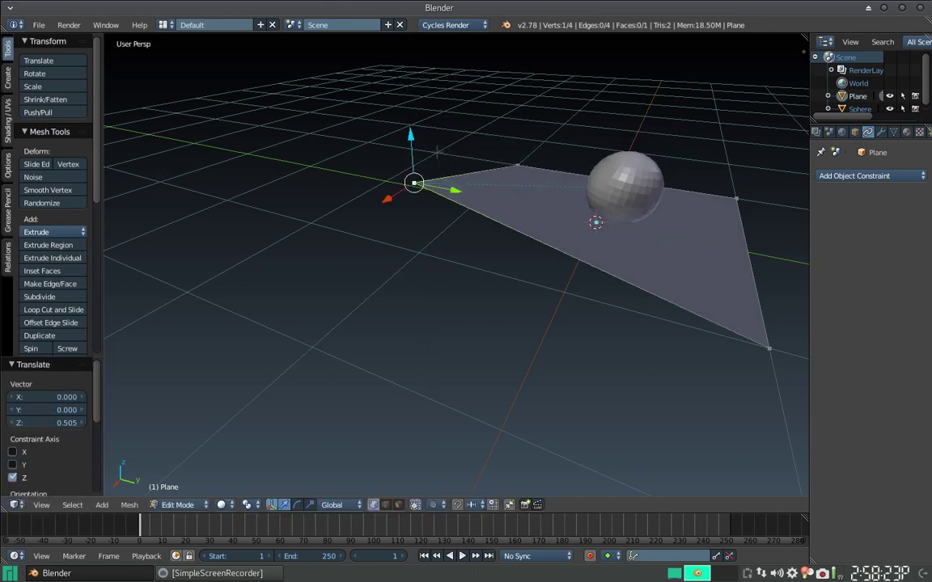
key("ctrl+z")
key("Tab")
key("Tab")
Try raising the back-left and back-right corner vertices, undoing or cancelling each move.
right_click(518, 167)
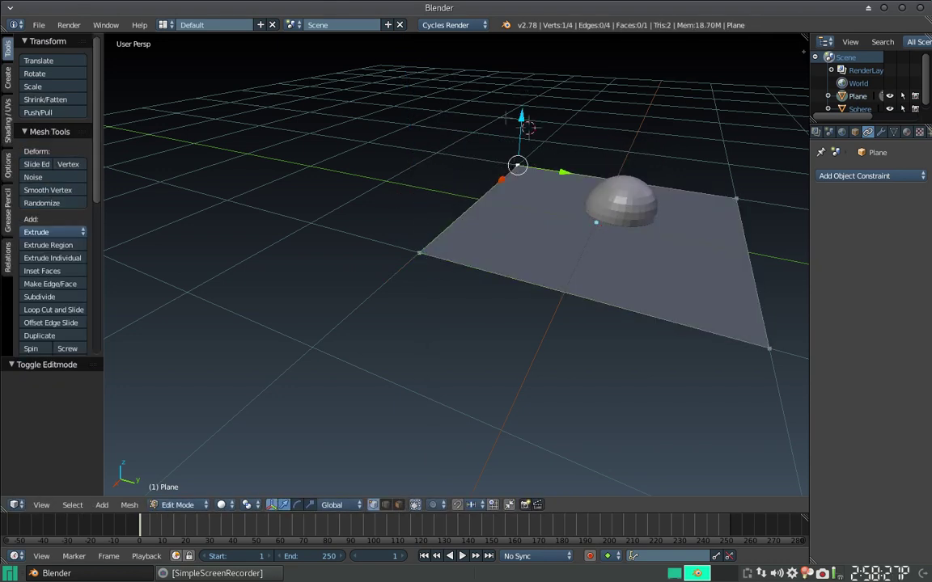
key("g")
key("z")
key("Return")
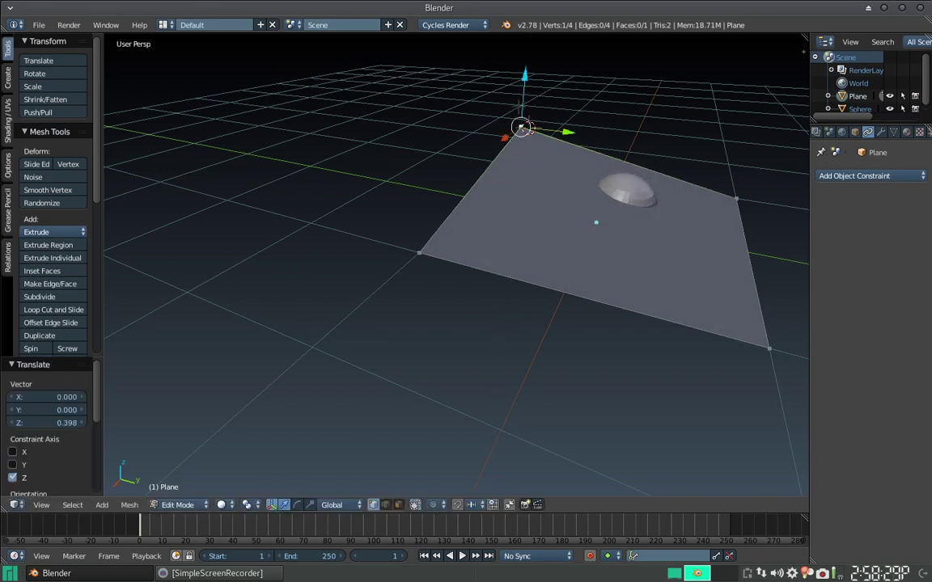
key("ctrl+z")
right_click(735, 195)
key("g")
key("z")
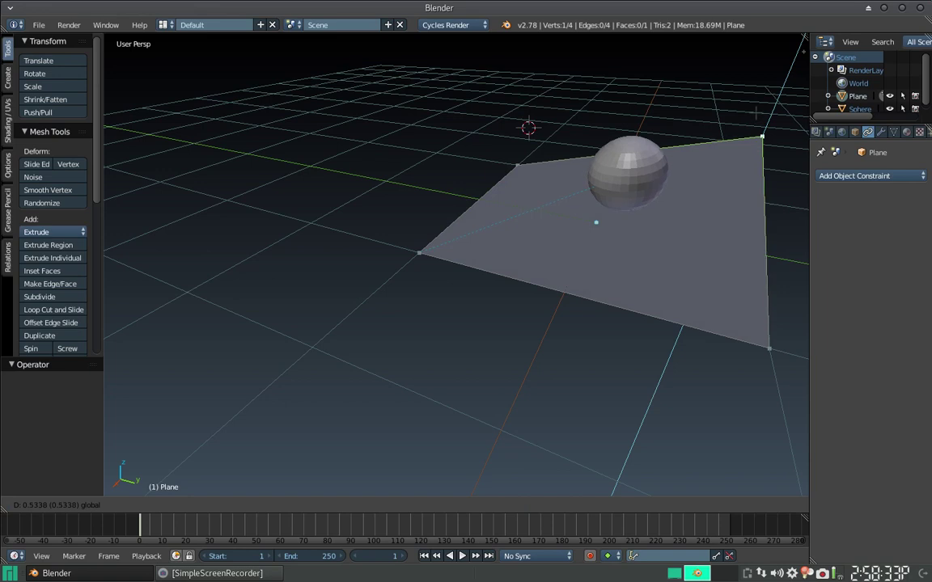
key("Escape")
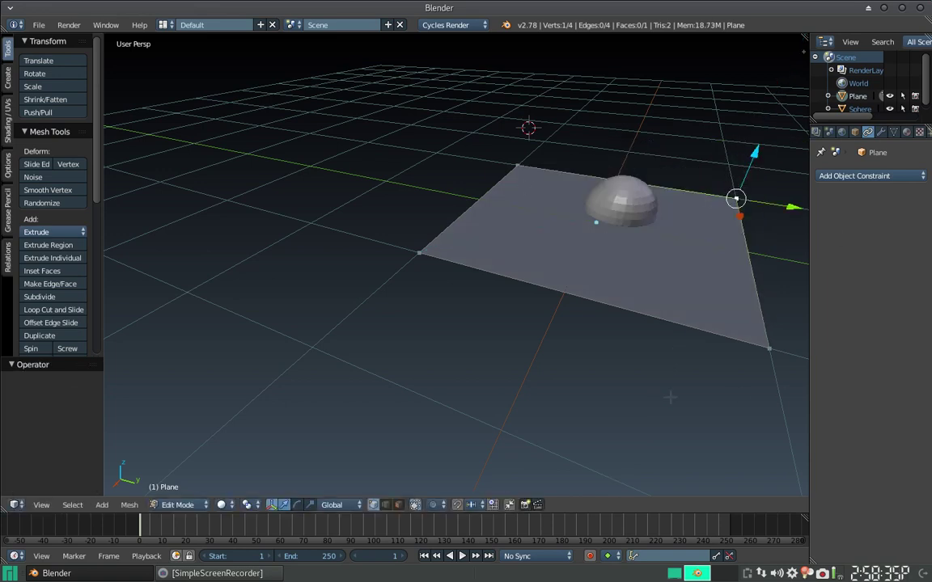
Test-move the front-right corner and undo it, select the left corner, and return to Object Mode.
right_click(769, 350)
key("g")
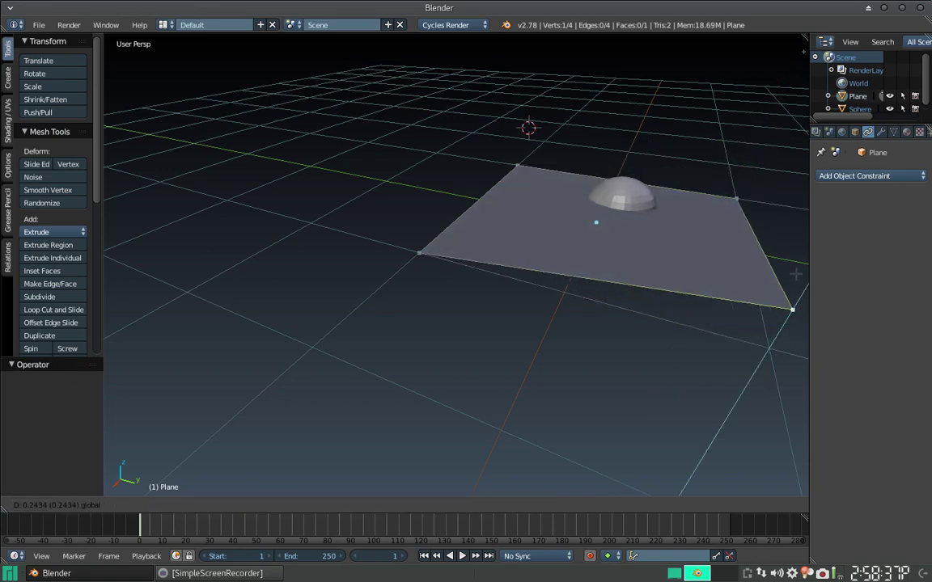
left_click(800, 266)
key("ctrl+z")
right_click(418, 254)
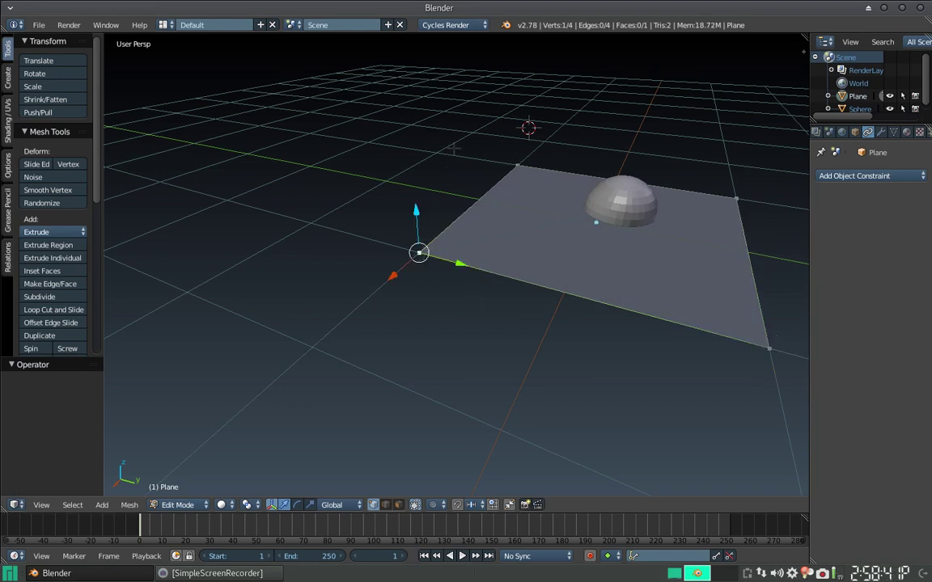
key("Tab")
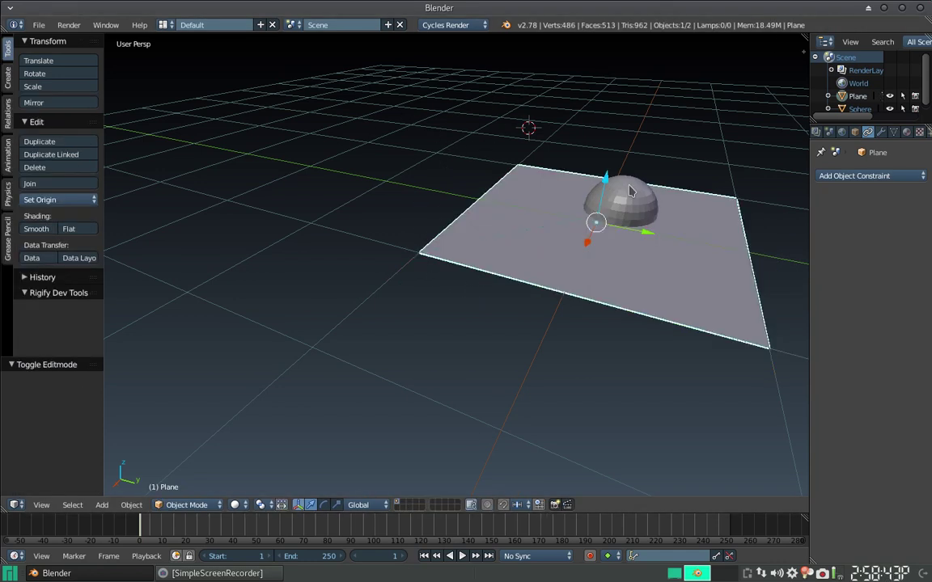
Select the sphere and apply Set Inverse on its Child Of constraint.
right_click(631, 191)
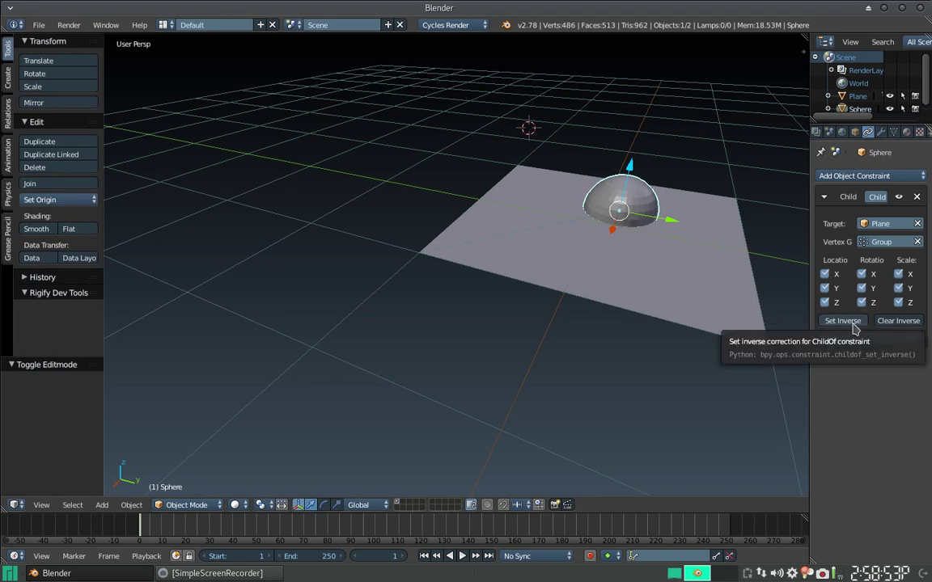
left_click(854, 326)
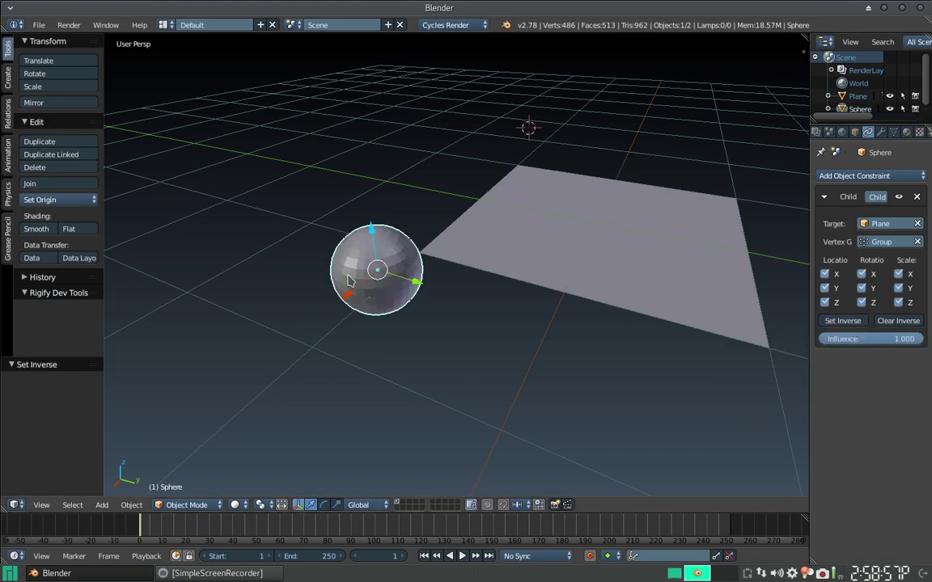
middle_click_drag(387, 224, 428, 257)
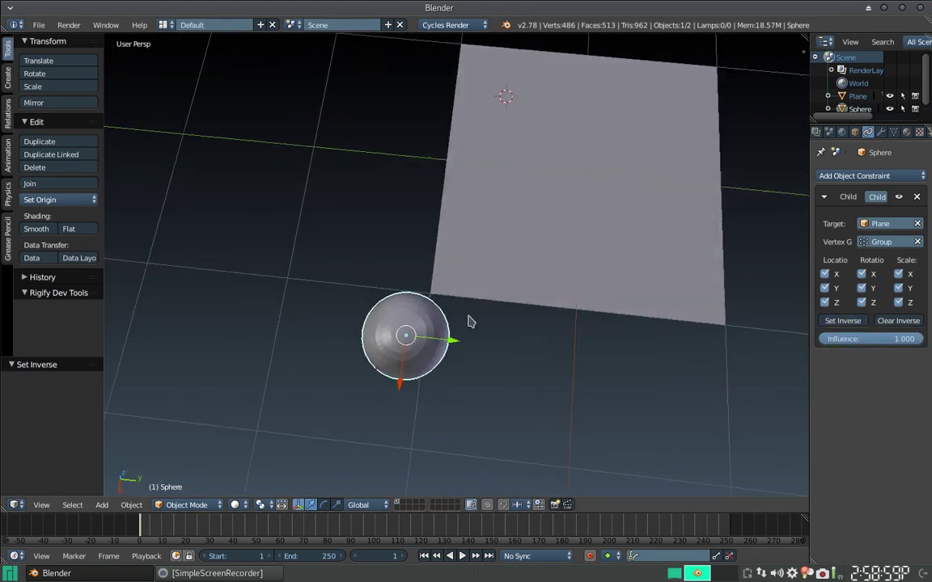
middle_click_drag(429, 257, 435, 271)
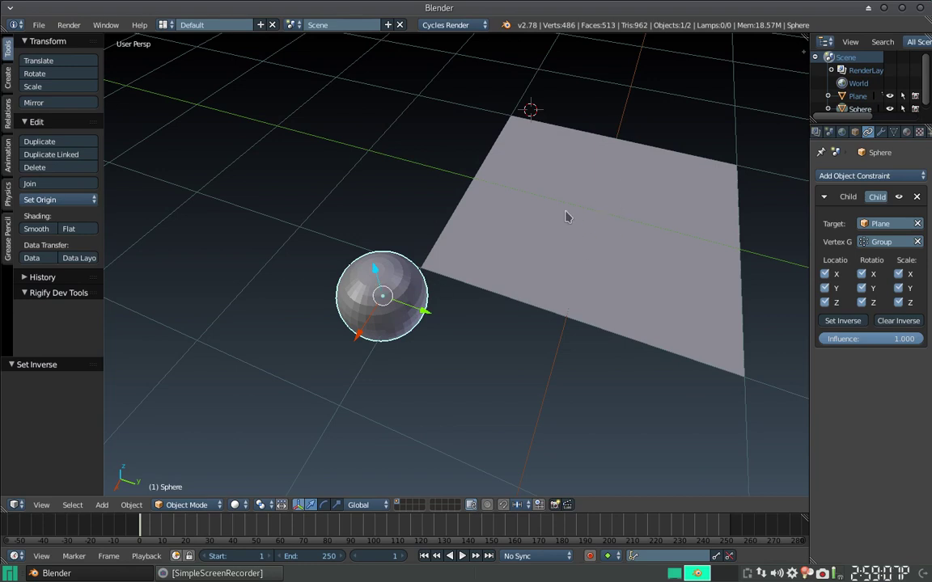
mouse_move(471, 208)
middle_mouse_down()
mouse_move(526, 252)
mouse_move(435, 279)
middle_mouse_up()
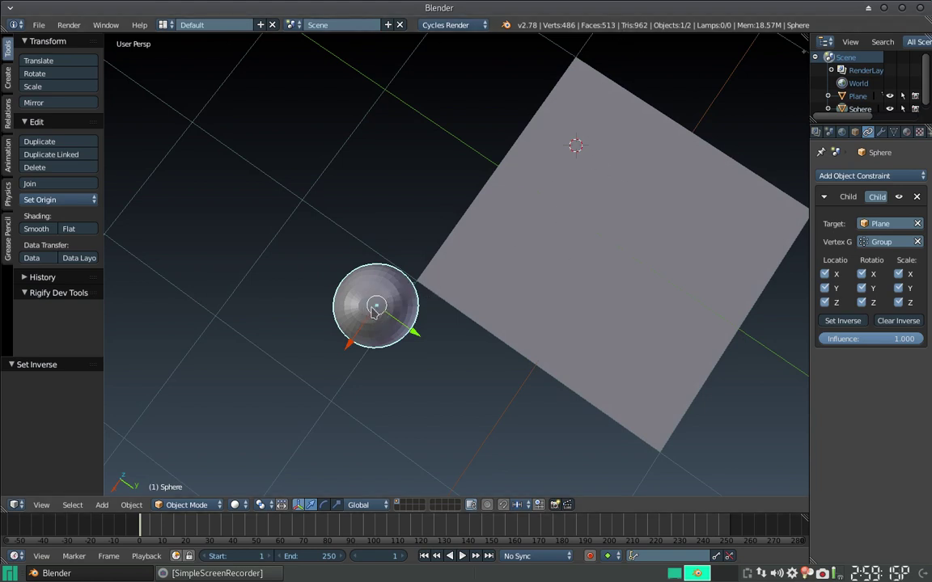
mouse_move(695, 251)
middle_mouse_down()
mouse_move(526, 298)
mouse_move(541, 168)
mouse_move(517, 179)
mouse_move(491, 259)
middle_mouse_up()
right_click(491, 260)
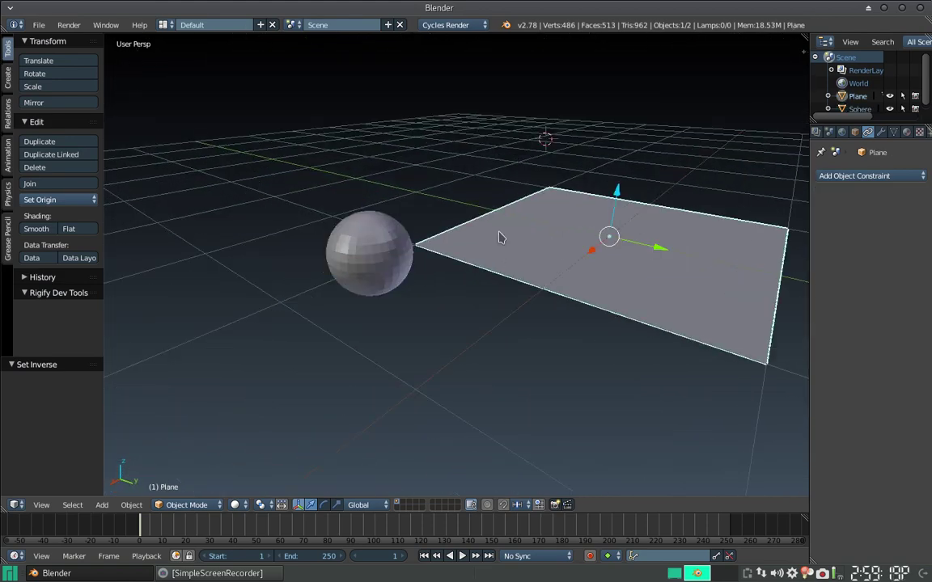
In Edit Mode, lift a vertex along Z, then try and cancel a vertical move of the far corner.
key("Tab")
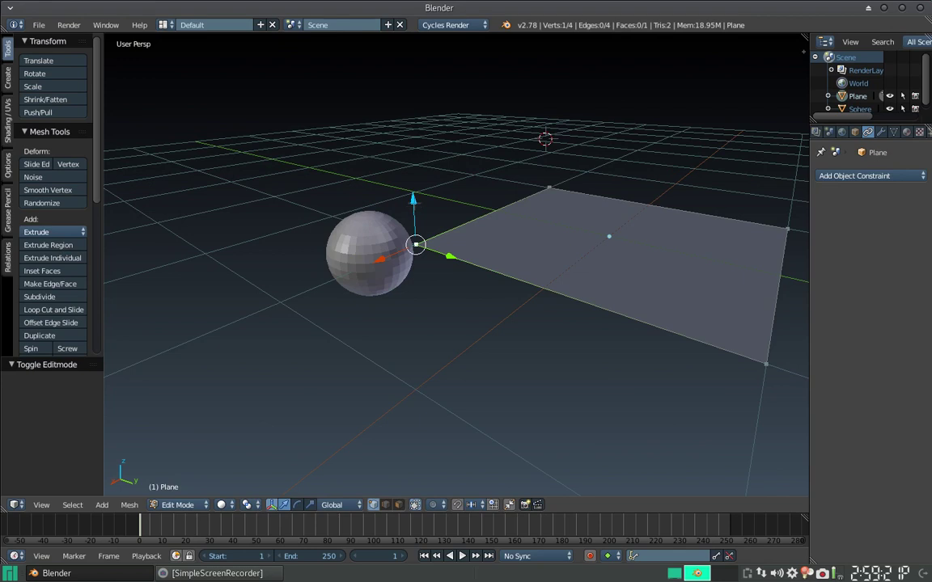
key("g")
key("z")
left_click(416, 190)
right_click(549, 188)
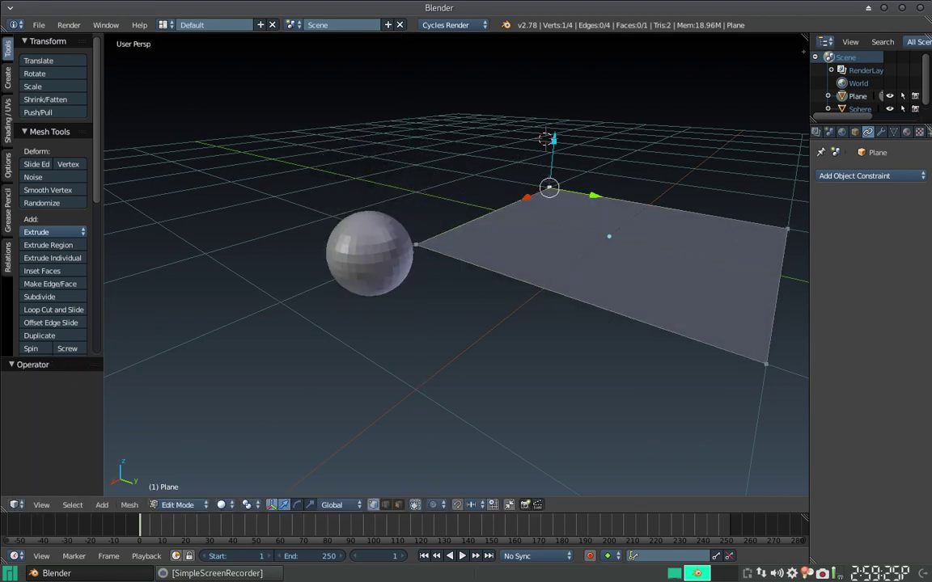
key("g")
key("z")
key("Escape")
Try moving the right and front-right corners, cancelling both, then reselect the left corner beside the sphere.
right_click(786, 229)
key("g")
key("Escape")
right_click(766, 364)
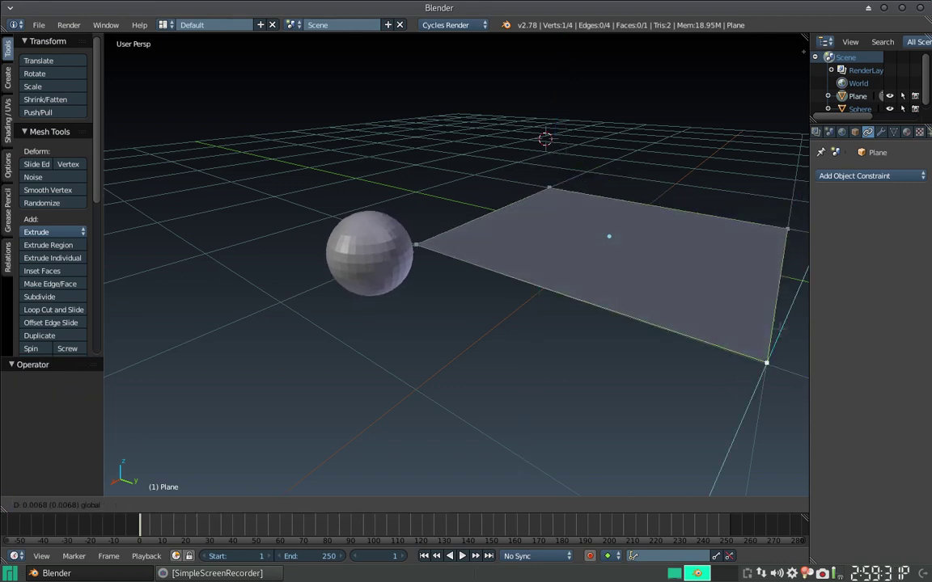
key("g")
key("Escape")
key("Tab")
key("Tab")
right_click(415, 244)
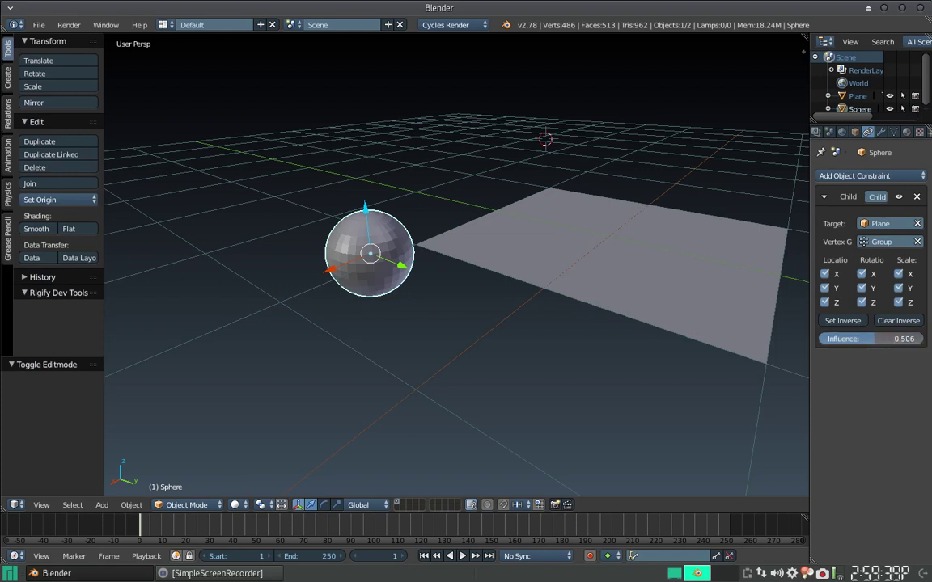
Lower the sphere's Child Of constraint influence to 0.208.
left_click_drag(898, 339, 841, 339)
key("Tab")
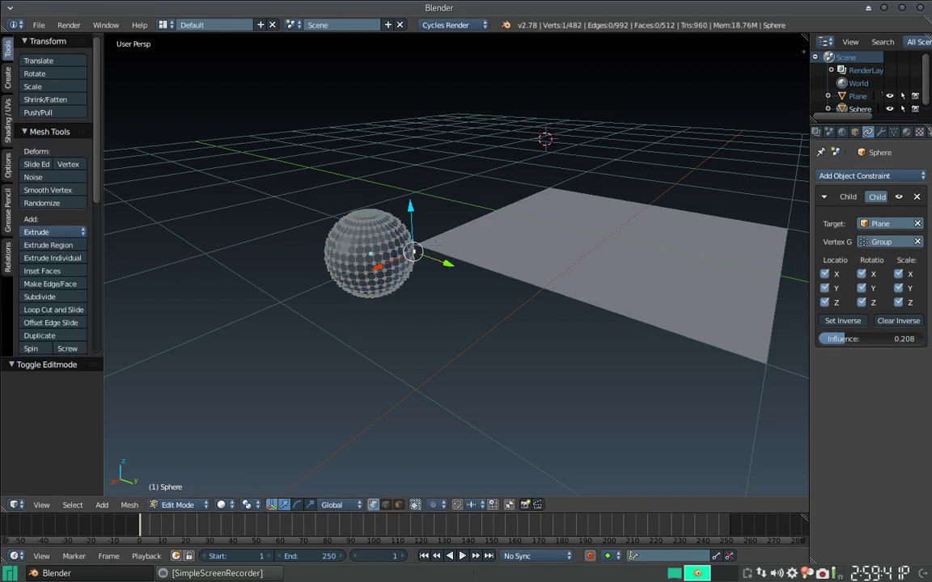
key("Tab")
In the plane's Edit Mode, trial-raise its left and back corner vertices, cancelling each move.
right_click(437, 242)
key("Tab")
left_click_drag(410, 215, 501, 182)
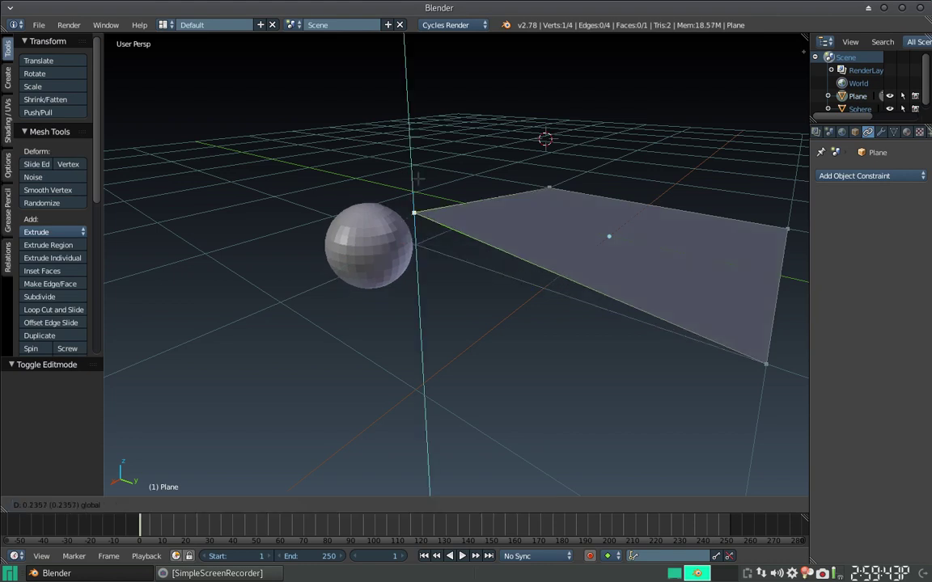
key("ctrl+z")
right_click(549, 188)
key("g")
key("z")
key("Escape")
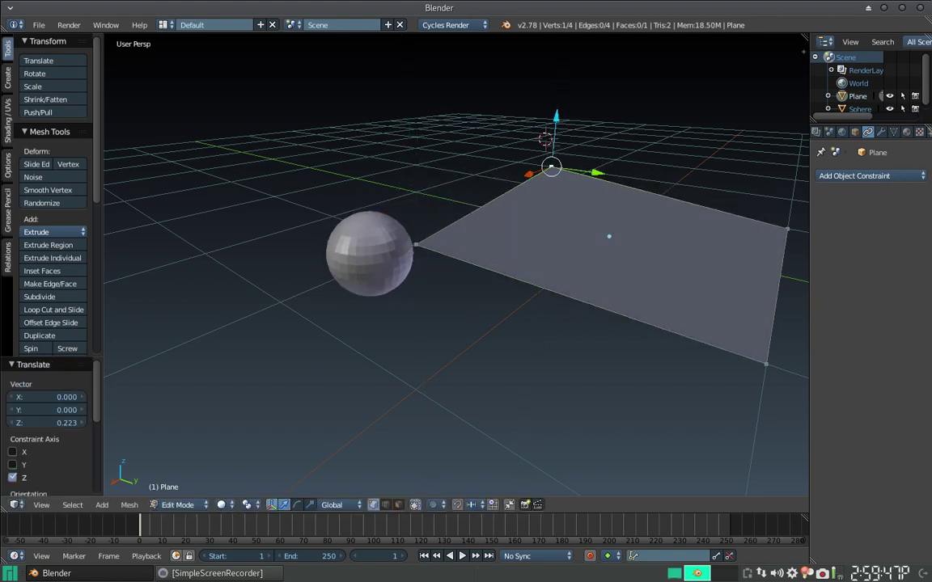
Trial-move the right corner and the left corner near the sphere, leaving the plane's shape unchanged.
right_click(787, 229)
left_click_drag(787, 229, 787, 218)
key("ctrl+z")
key("Tab")
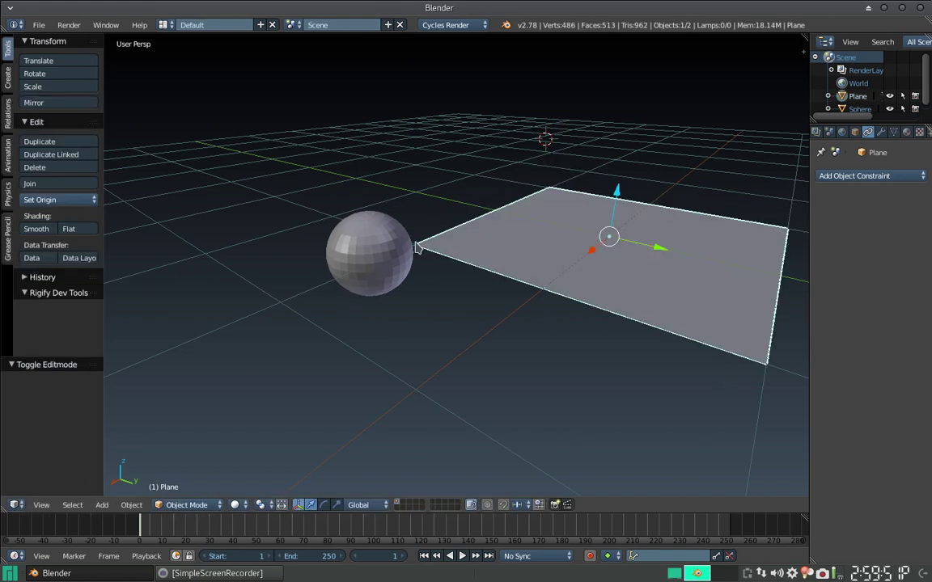
key("Tab")
right_click(416, 244)
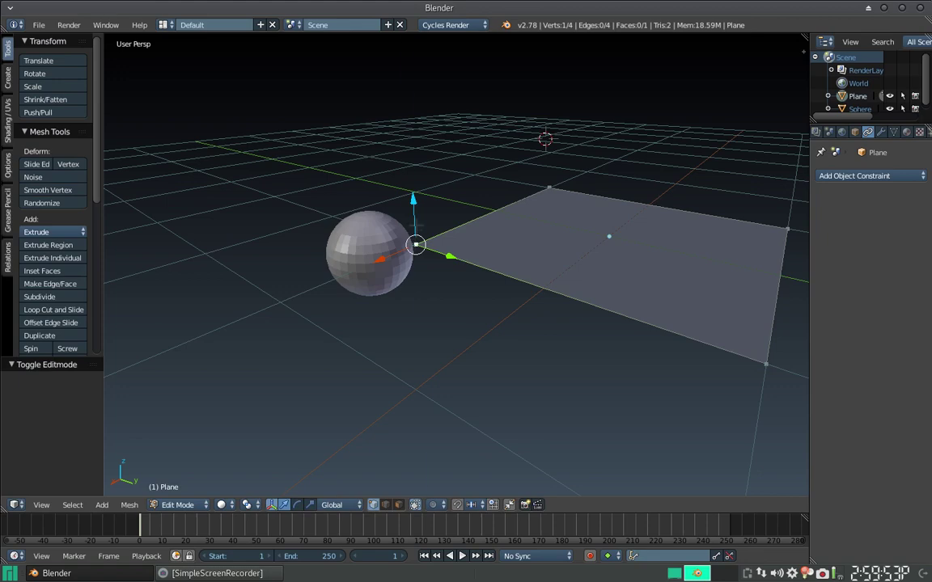
key("g")
key("z")
key("Escape")
Orbit and zoom to a higher view, then return the plane to Object Mode.
middle_click_drag(420, 340, 462, 326)
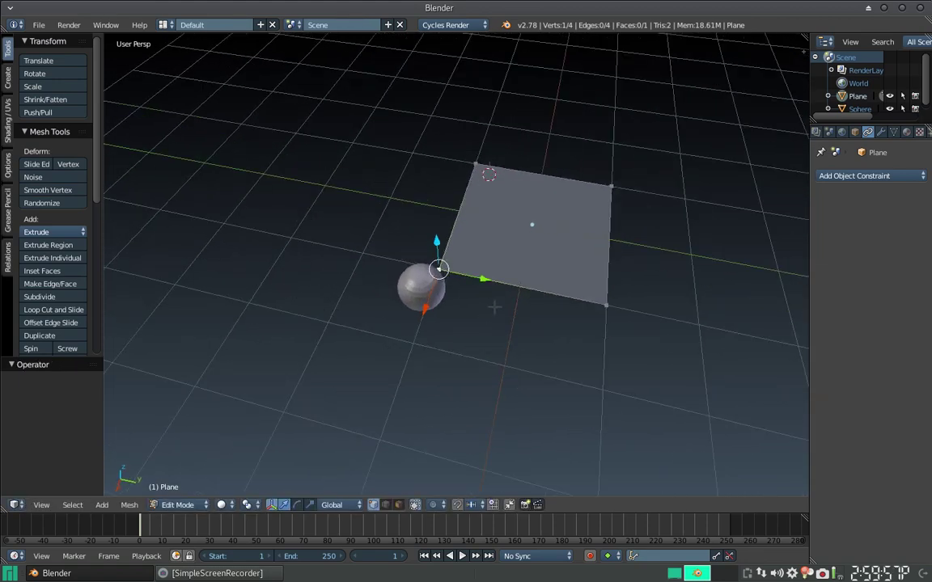
scroll(462, 326, "up", 2)
scroll(485, 311, "up", 2)
key("Tab")
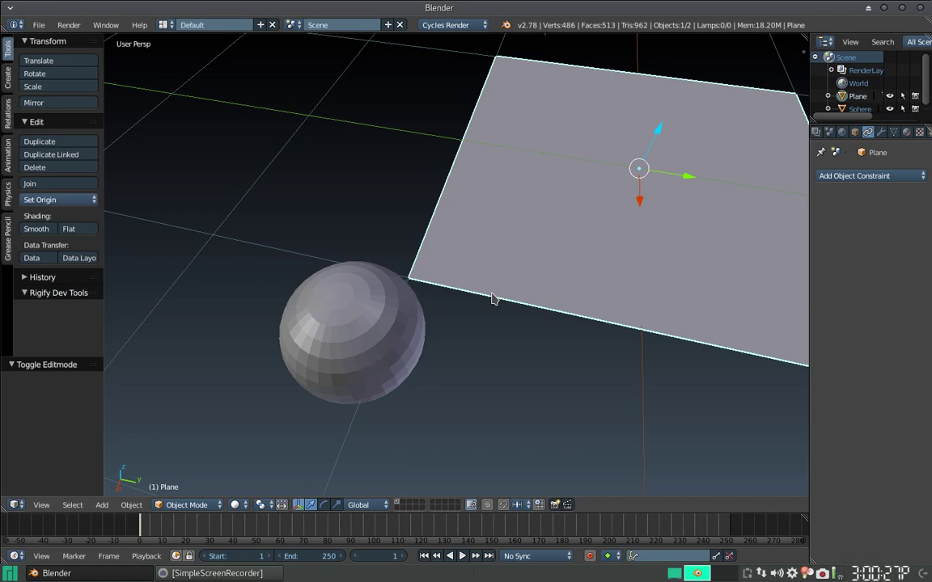
mouse_move(491, 298)
middle_mouse_down()
mouse_move(516, 287)
mouse_move(514, 266)
mouse_move(573, 209)
mouse_move(524, 235)
middle_mouse_up()
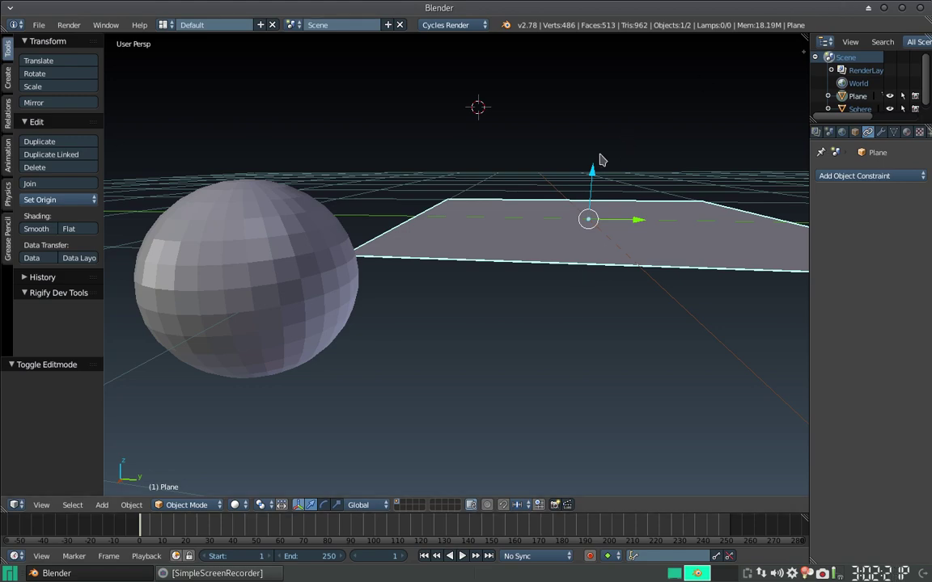
scroll(598, 162, "down", 5)
mouse_move(593, 175)
middle_mouse_down()
mouse_move(534, 223)
mouse_move(556, 281)
mouse_move(567, 243)
middle_mouse_up()
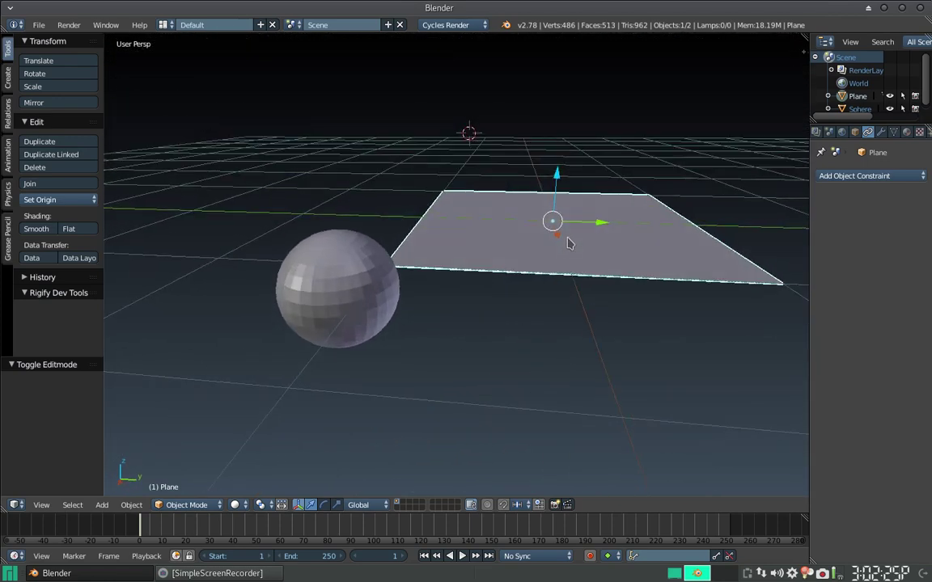